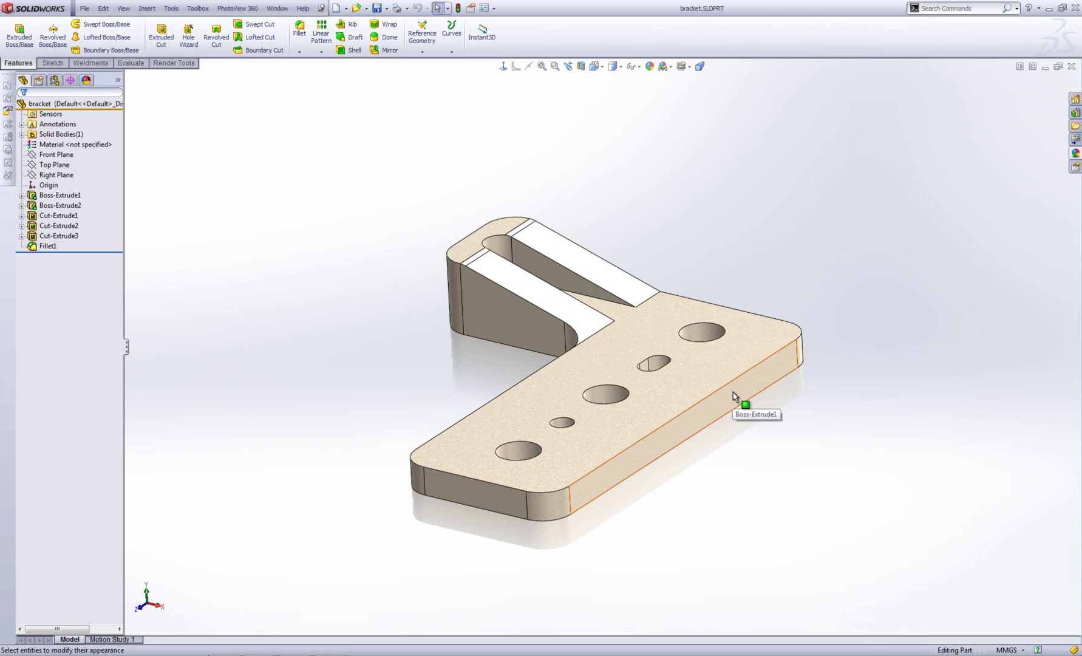
- Mirror the bracket about its long side face into a new part document with Mirror Part
left_click(772, 377)
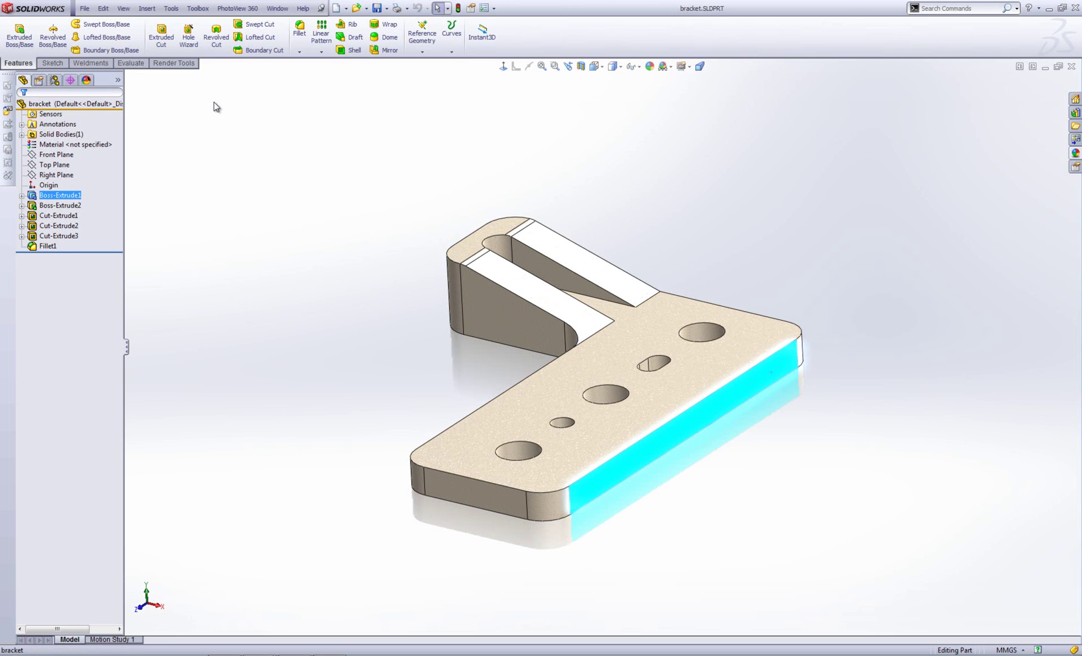
left_click(147, 9)
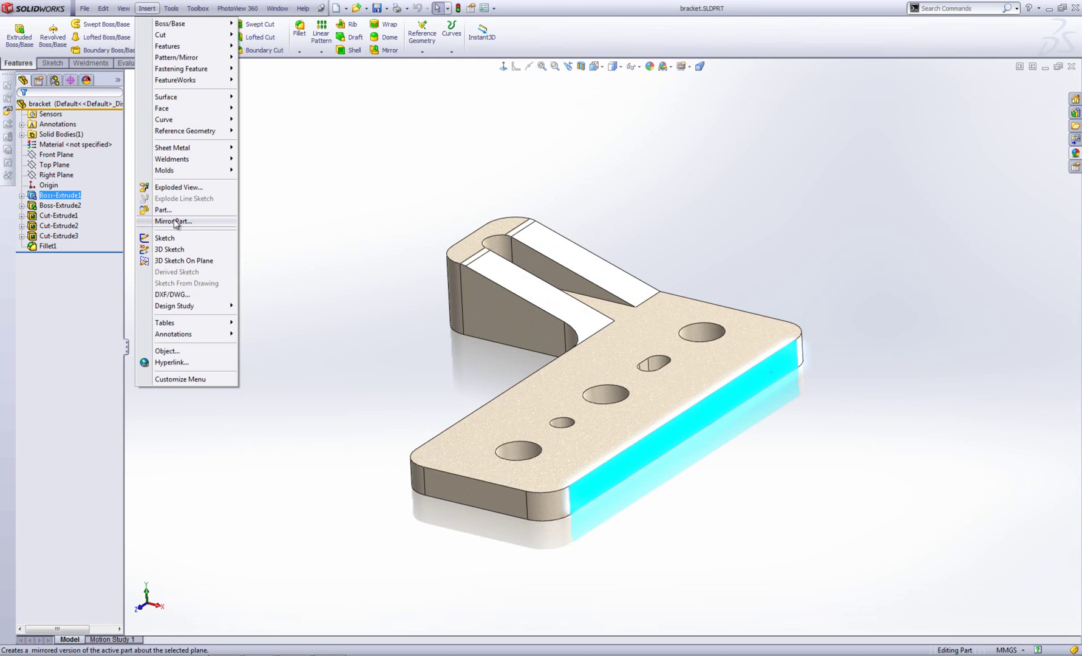
left_click(262, 230)
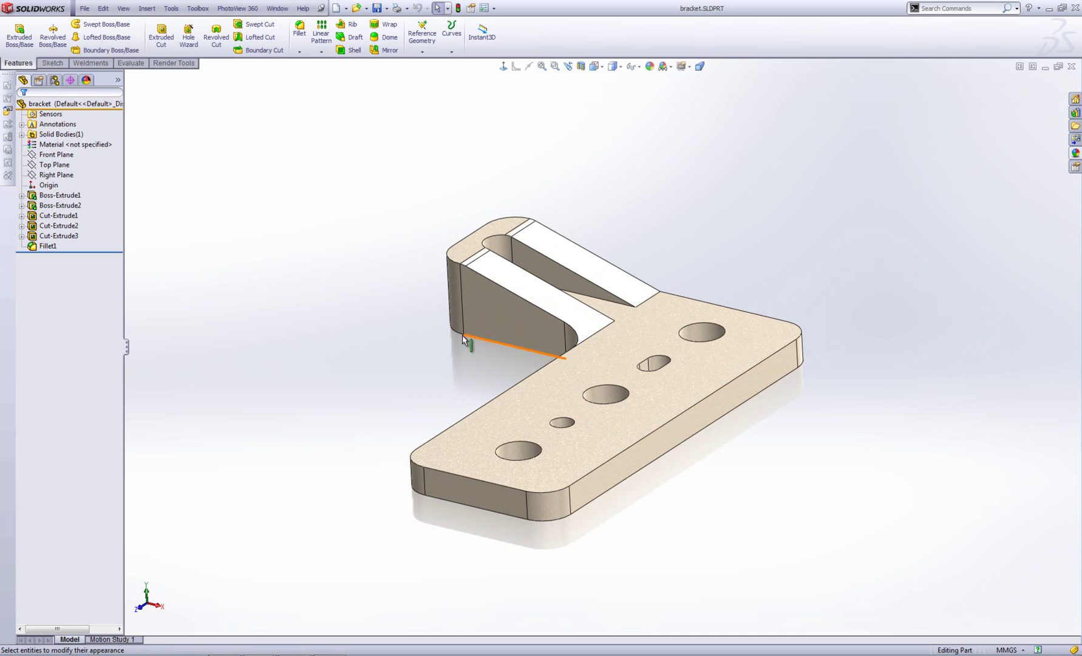
left_click(147, 7)
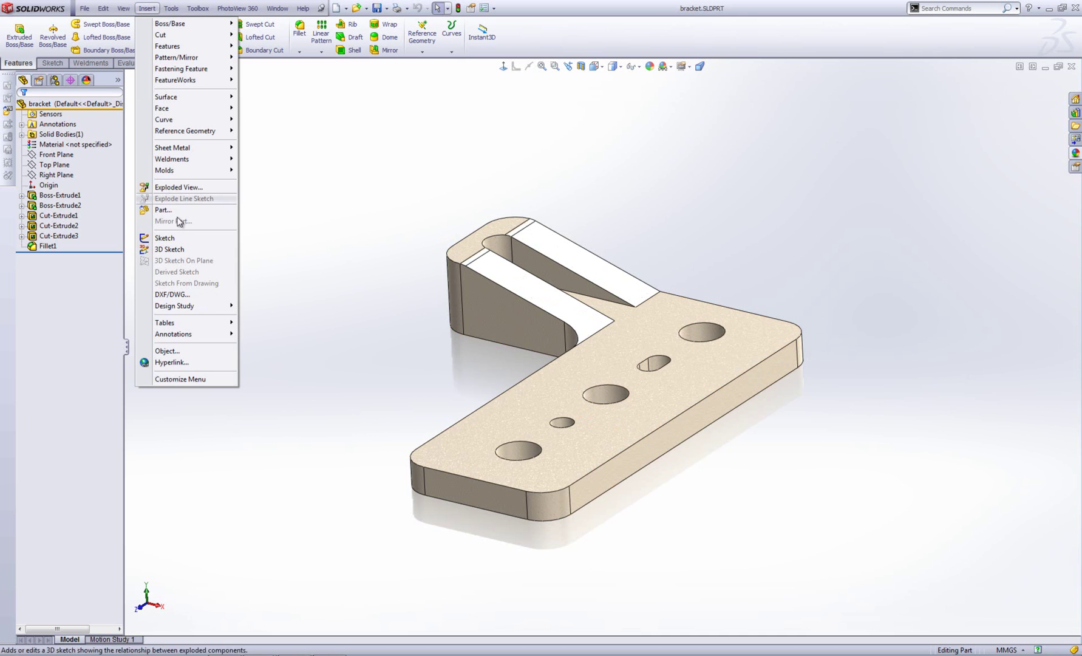
left_click(312, 242)
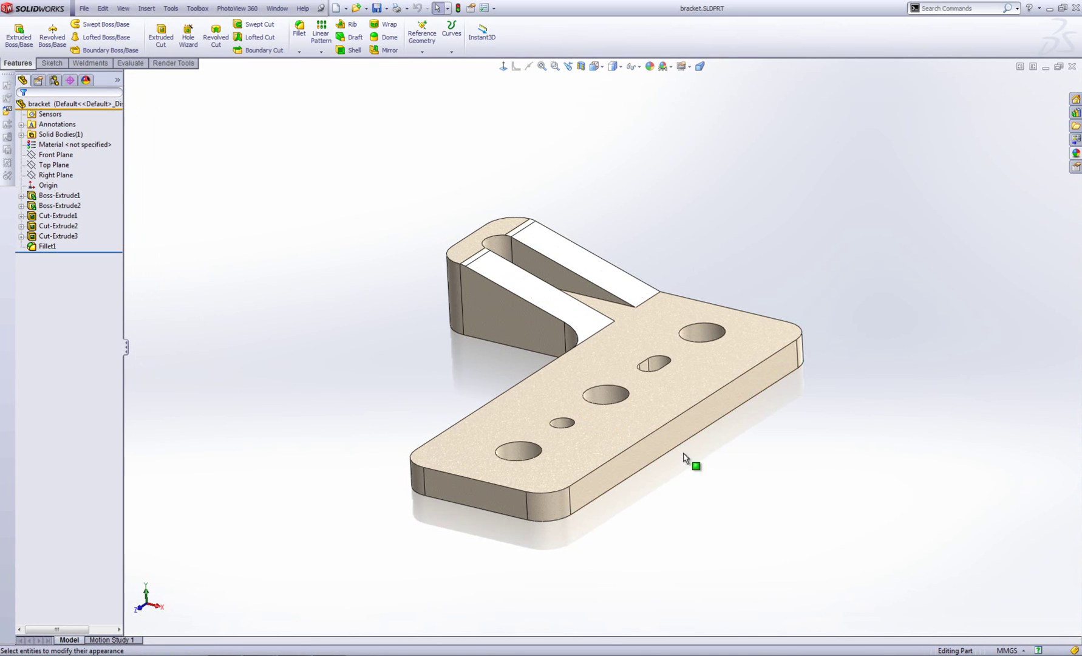
left_click(681, 440)
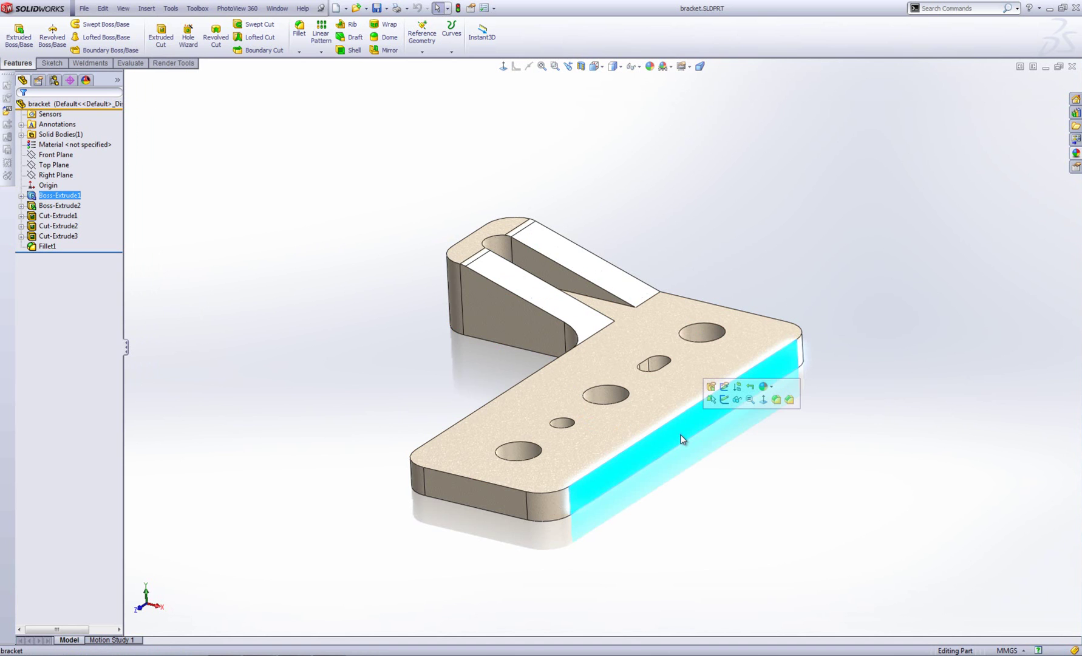
left_click(147, 8)
left_click(183, 221)
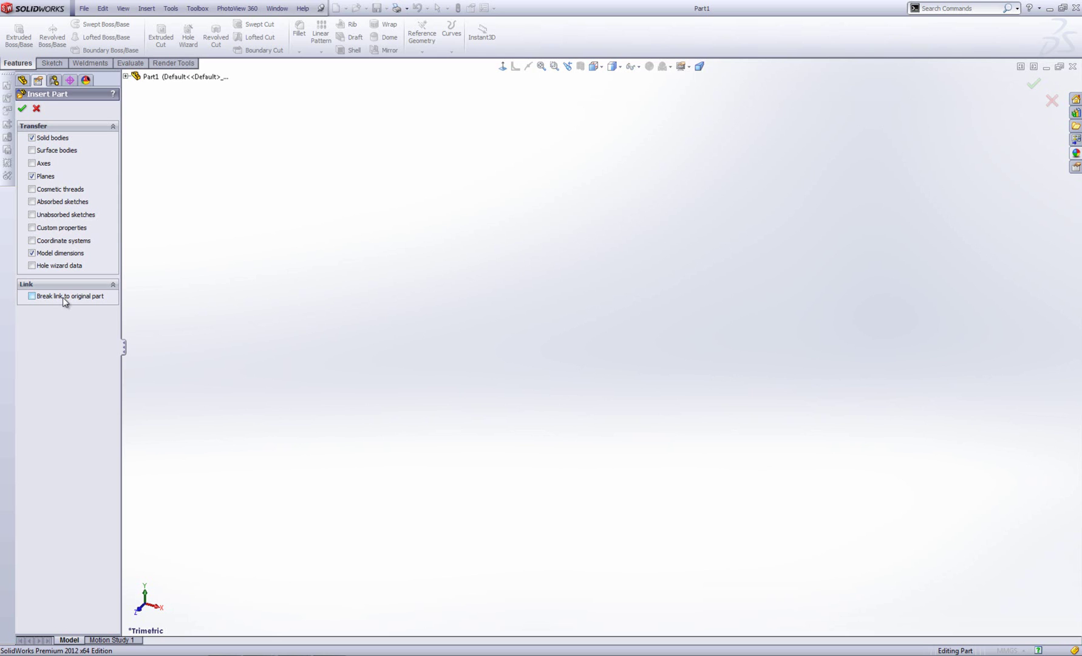
- Accept Insert Part so the mirrored bracket lands in Part1 as bracket_Mirrored with its planes
left_click(23, 110)
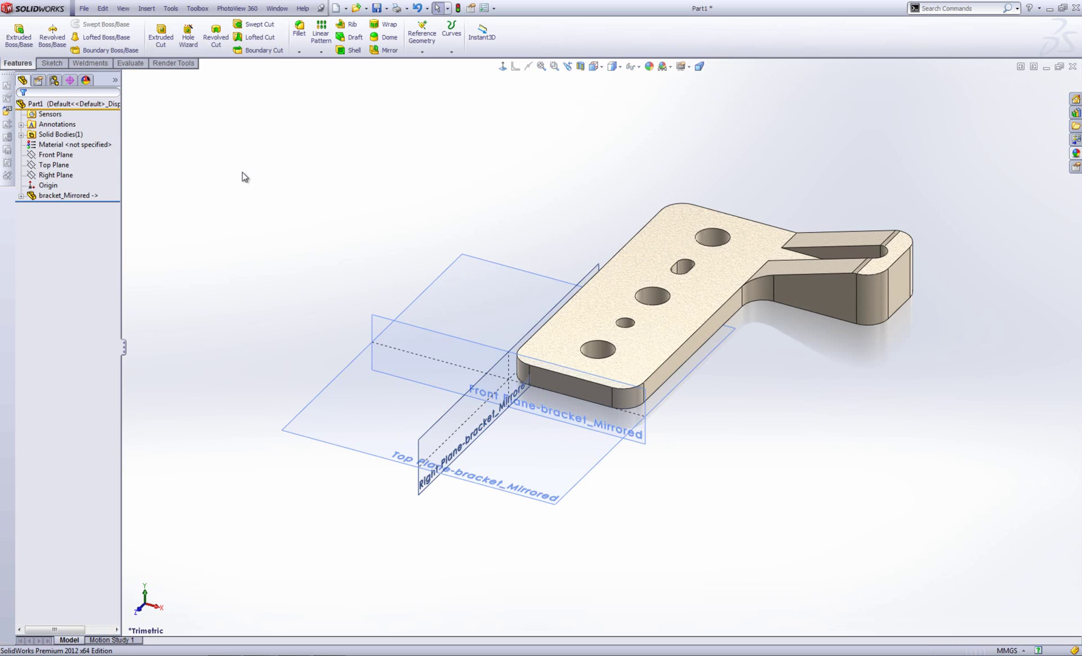
scroll(761, 274, "down", 3)
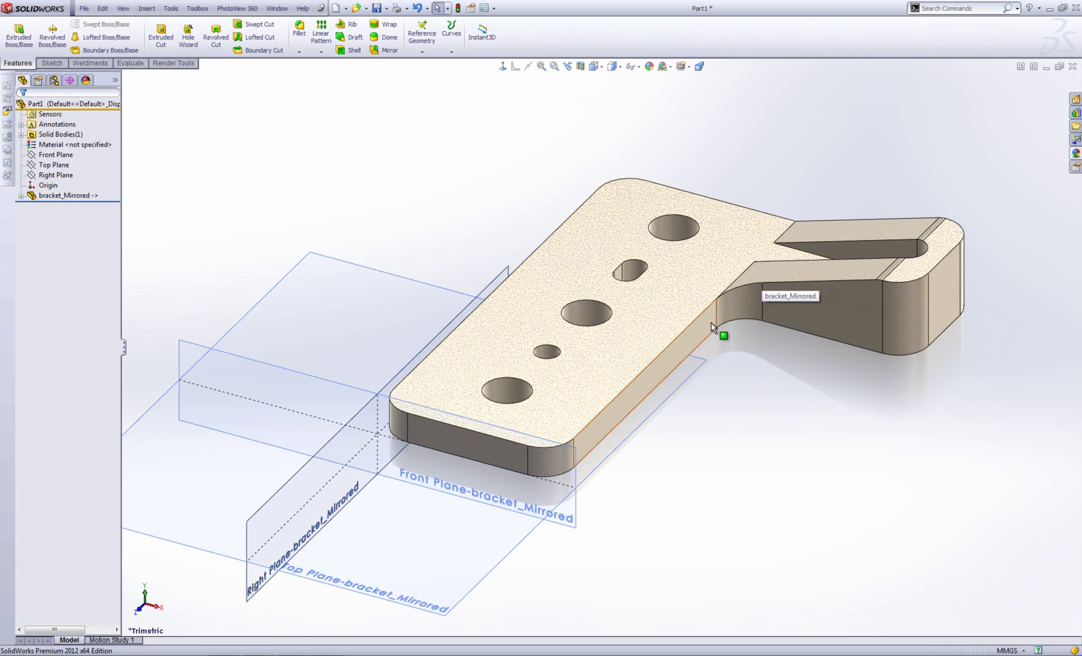
middle_click_drag(710, 324, 823, 413)
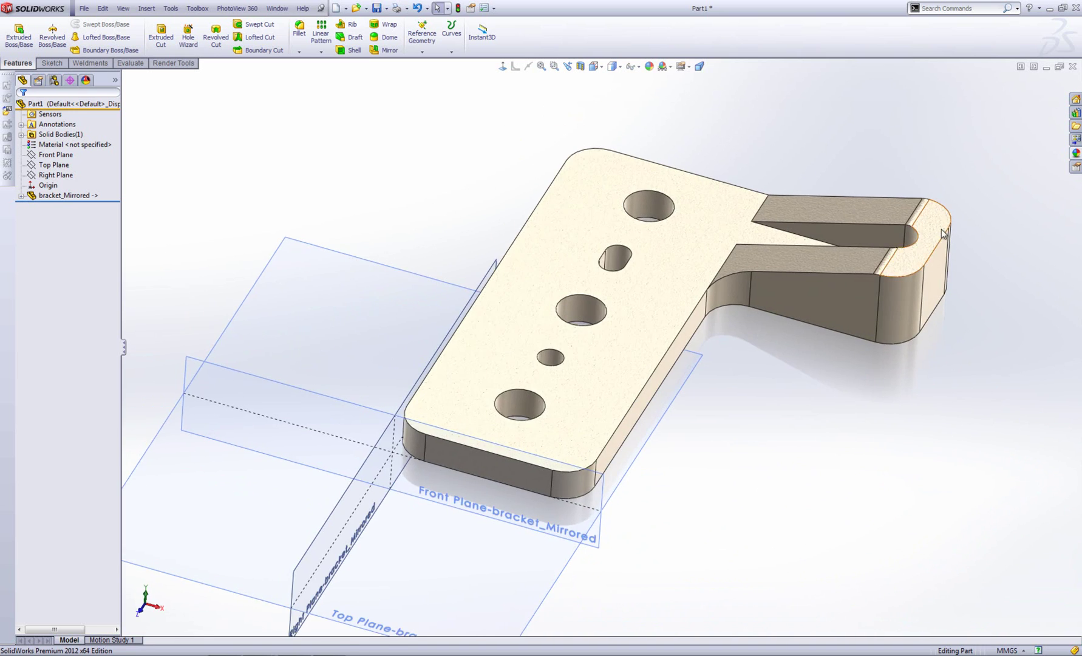
scroll(645, 381, "down", 2)
middle_click_drag(644, 381, 792, 405)
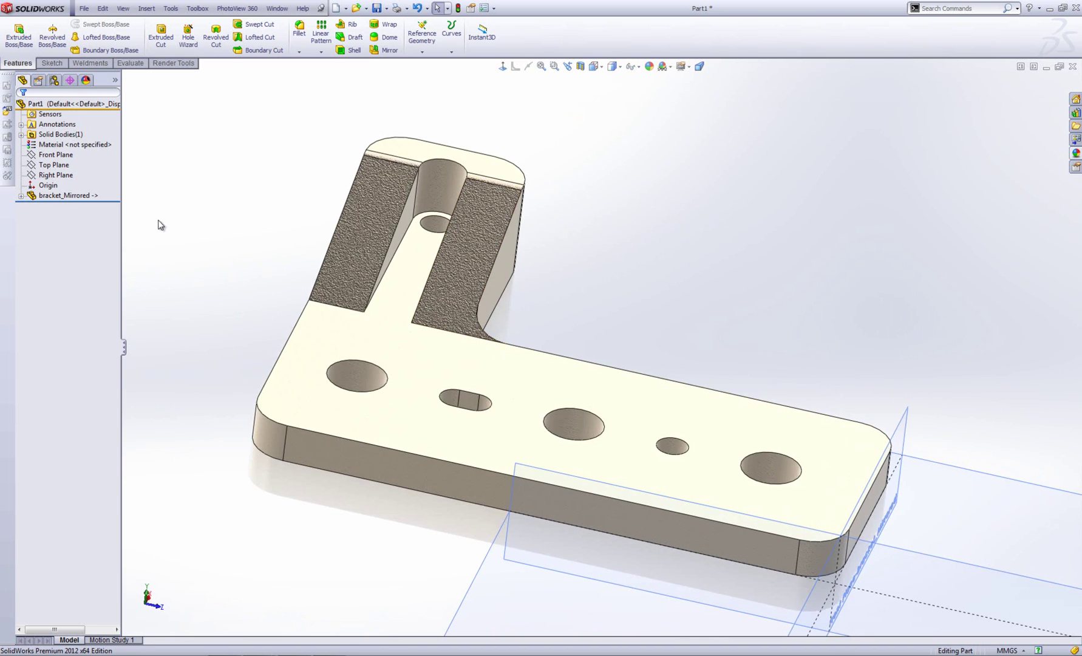
left_click(69, 195)
left_click(22, 195)
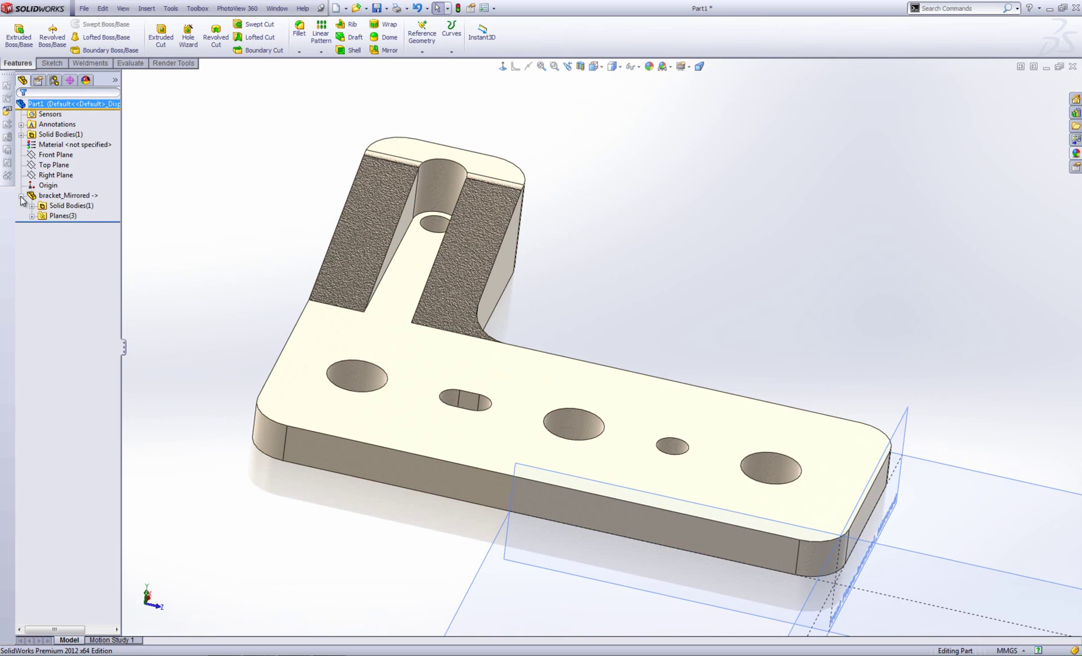
left_click(21, 196)
left_click(69, 196)
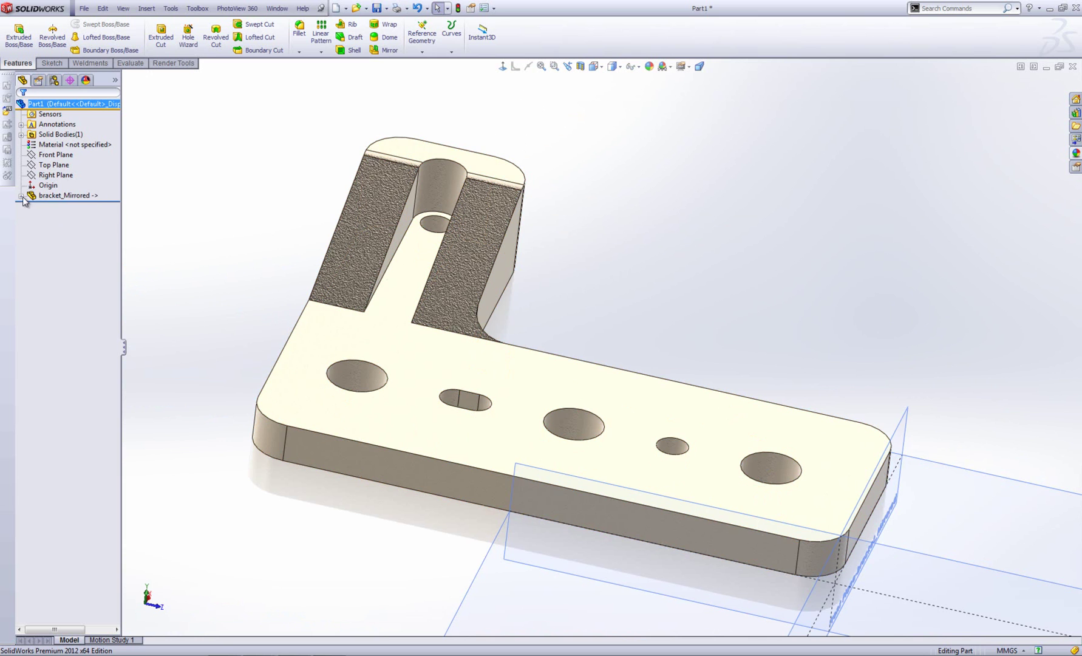
left_click(22, 196)
left_click(32, 205)
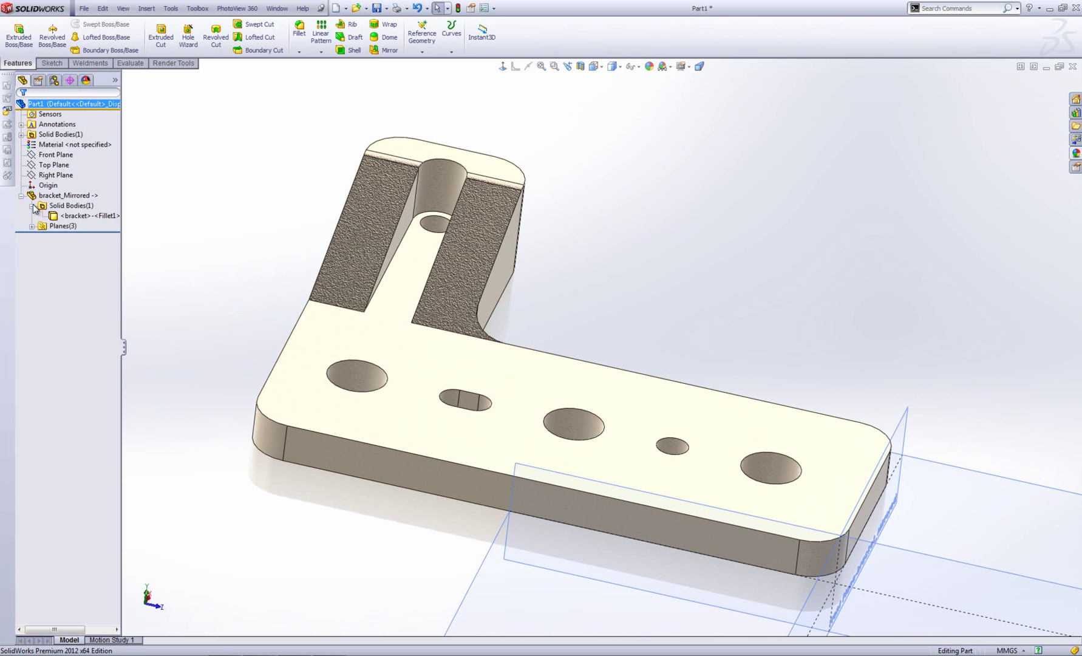
left_click(32, 206)
left_click(31, 216)
left_click(31, 216)
left_click(22, 196)
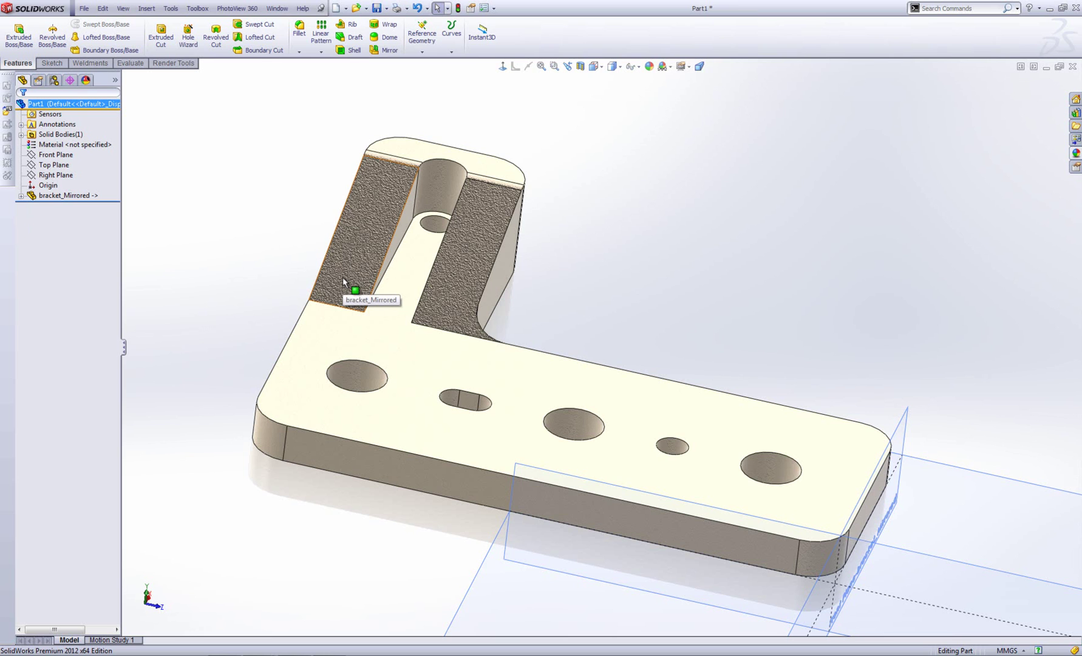
- In the original bracket, change Boss-Extrude1's 120 mm length dimension to 150 mm
key("ctrl+Tab")
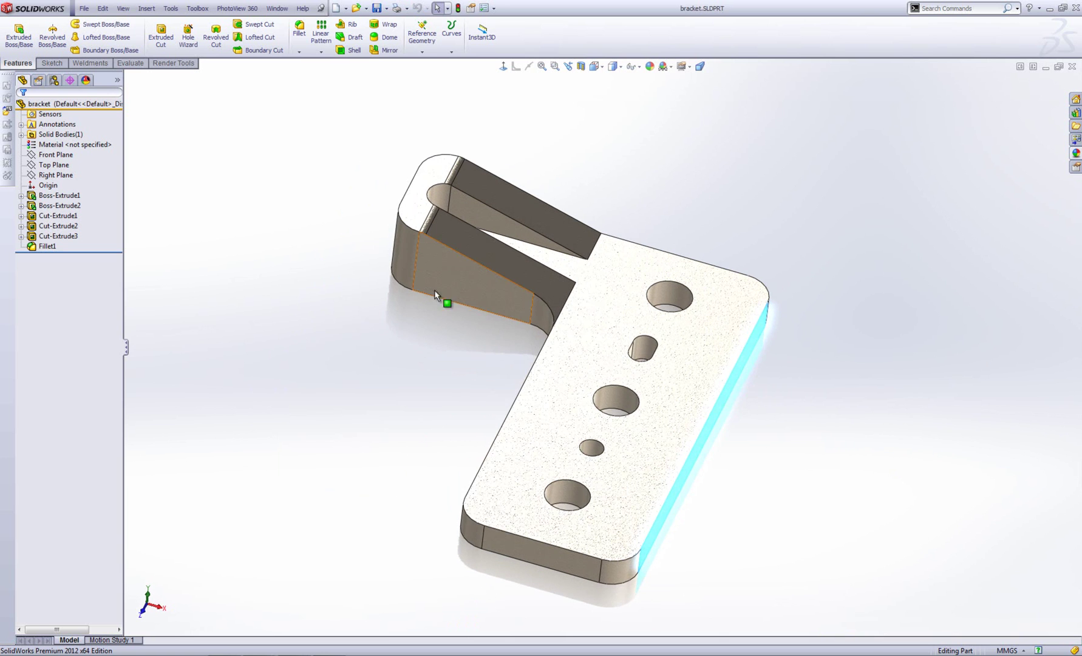
double_click(506, 297)
double_click(601, 297)
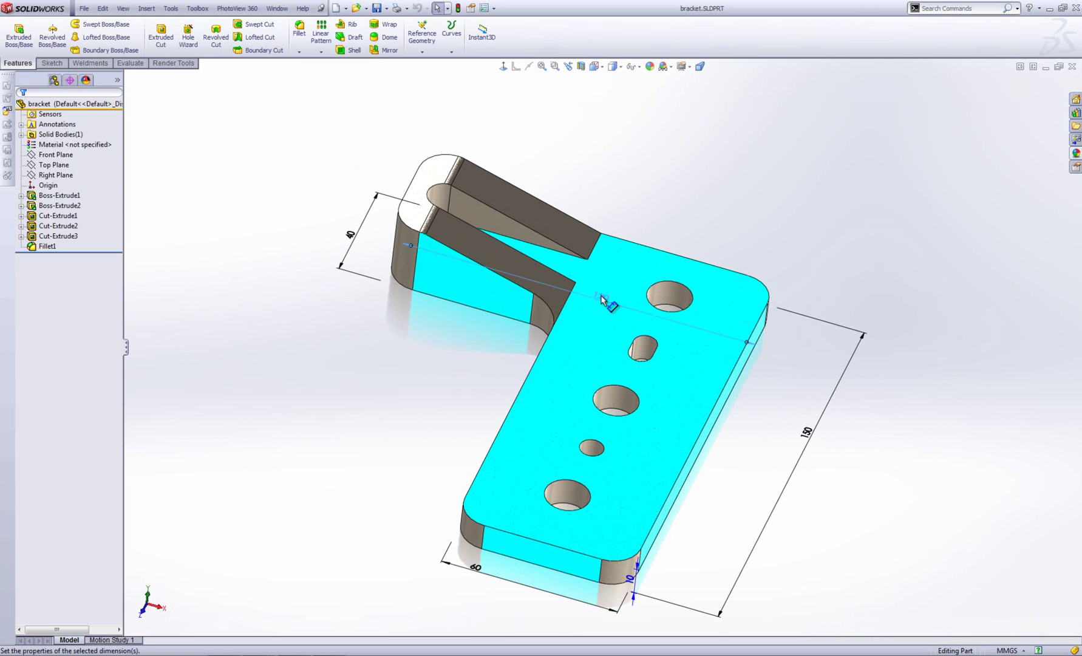
type("150")
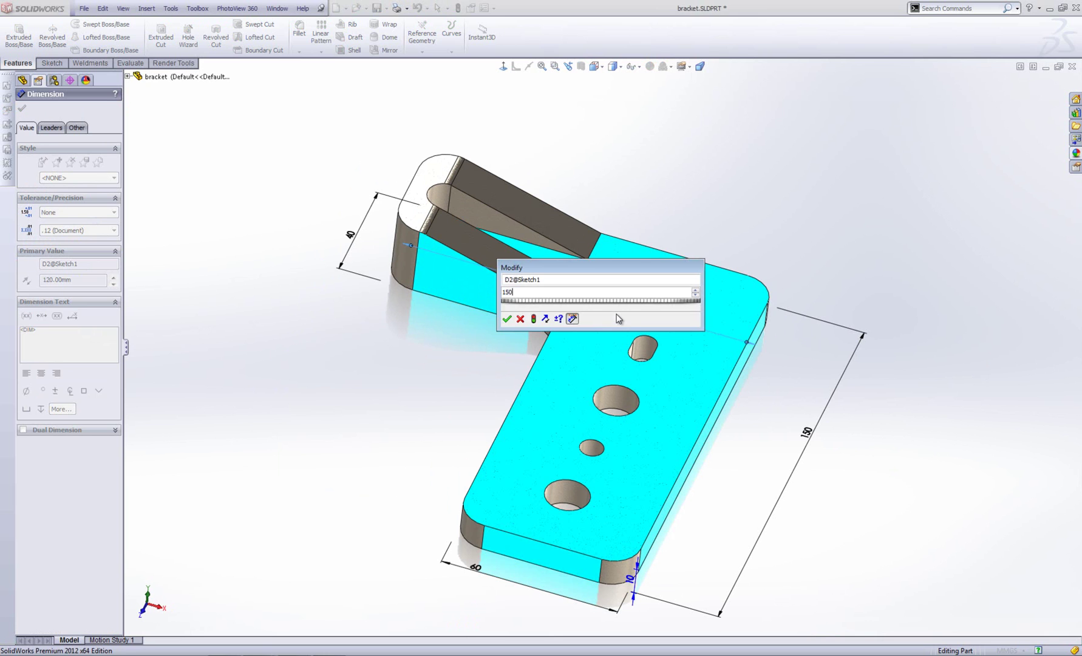
key("Return")
key("Escape")
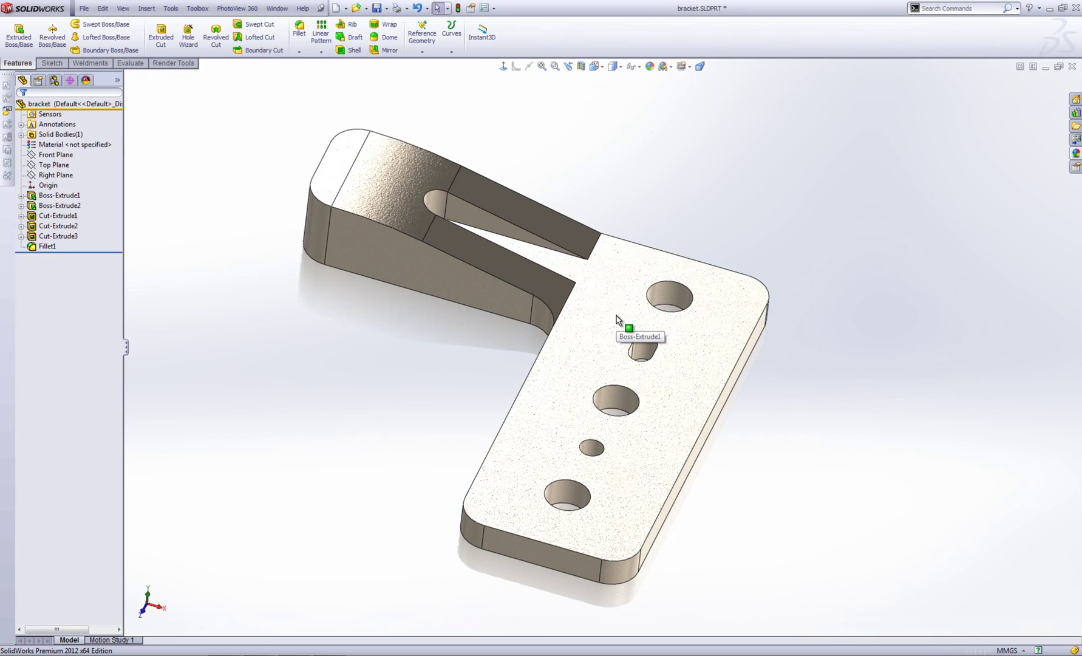
middle_click_drag(619, 321, 459, 295)
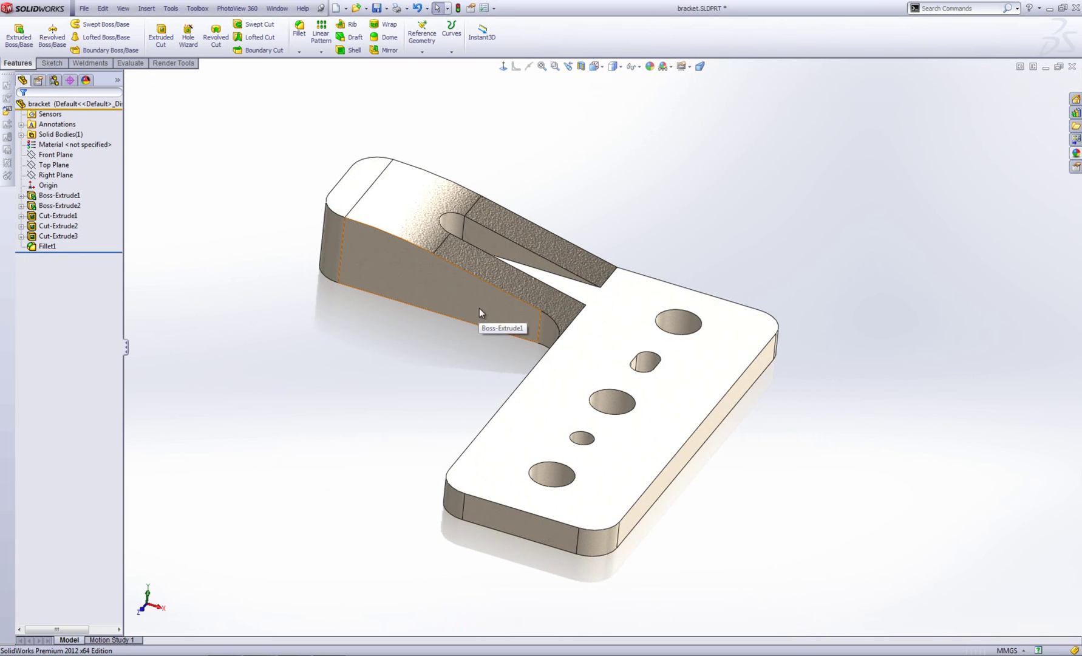
- Switch to Part1 and zoom to fit to check the mirrored bracket updated
key("ctrl+Tab")
key("ctrl+Tab")
key("ctrl+Tab")
key("ctrl+Tab")
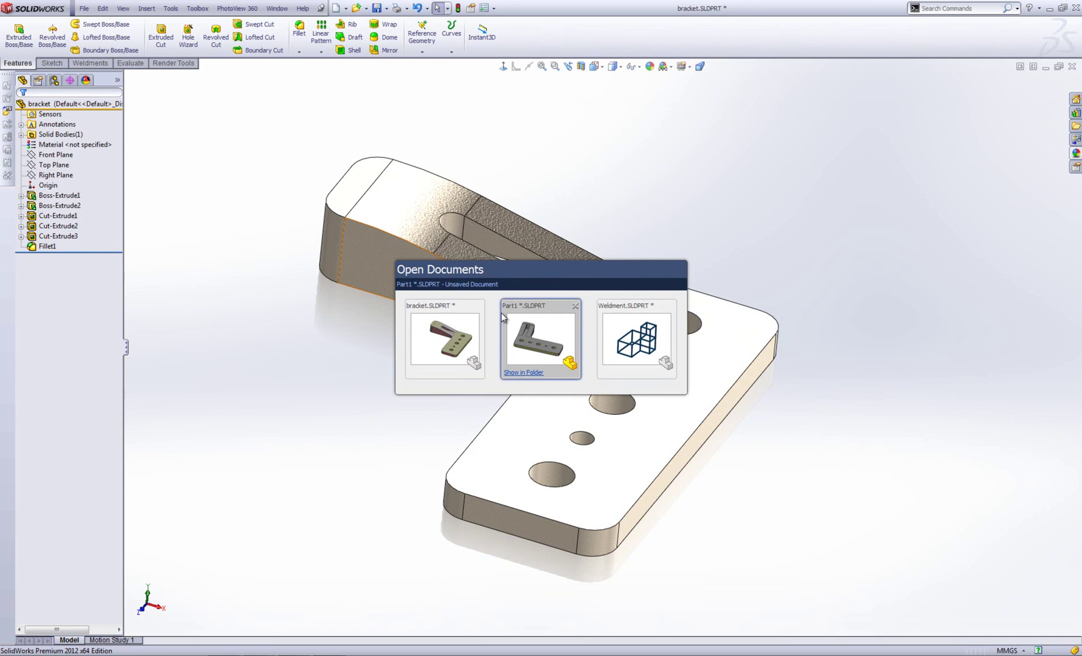
left_click(502, 312)
middle_click_drag(501, 312, 469, 315)
key("f")
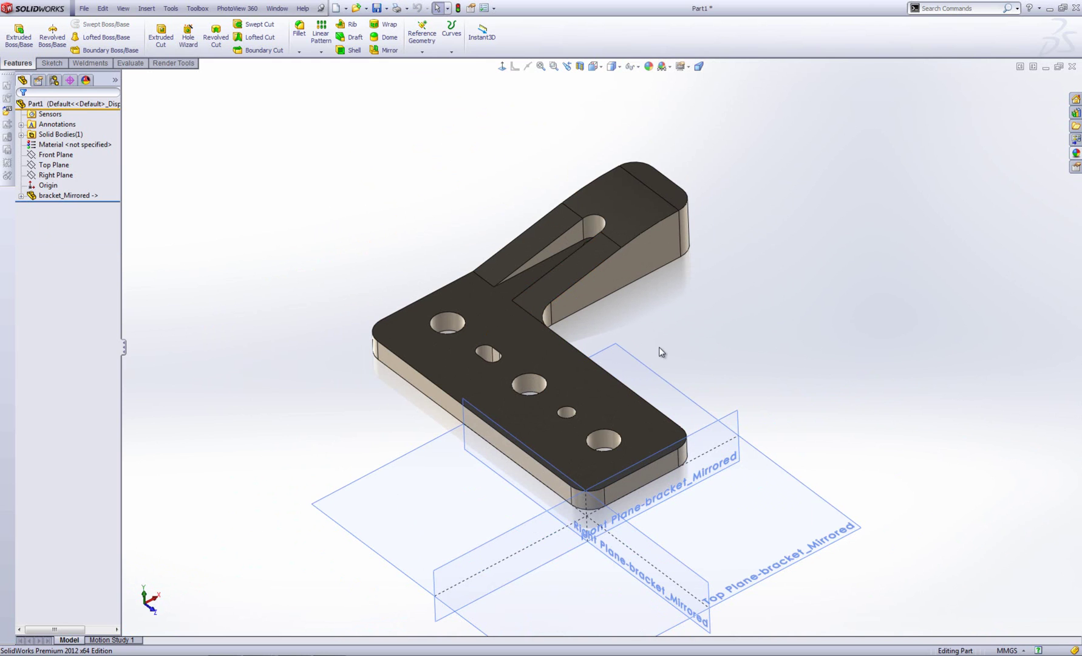
key("ctrl+Tab")
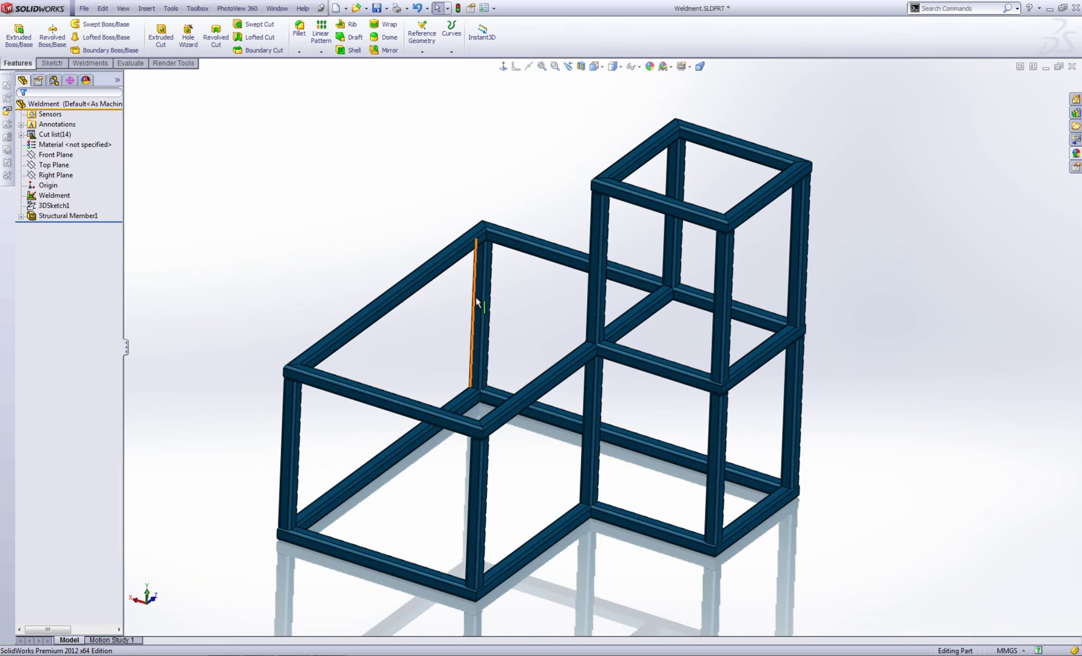
- Look over the Weldment two-box tube frame and select a Structural Member1 member
mouse_move(516, 331)
middle_mouse_down()
mouse_move(516, 305)
mouse_move(532, 321)
middle_mouse_up()
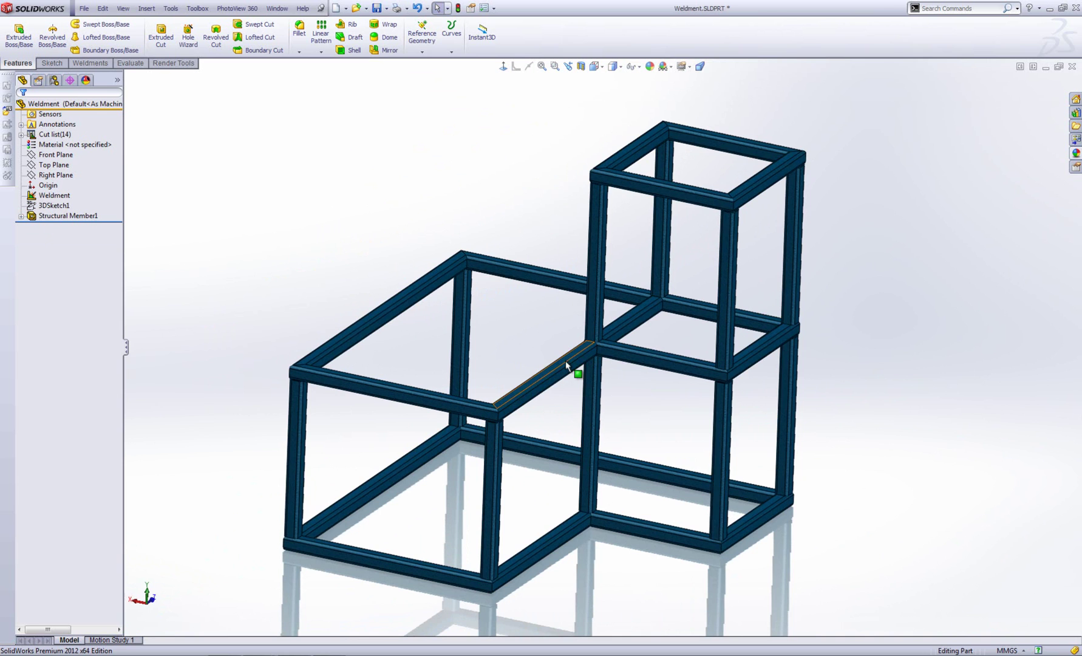
scroll(819, 412, "up", 3)
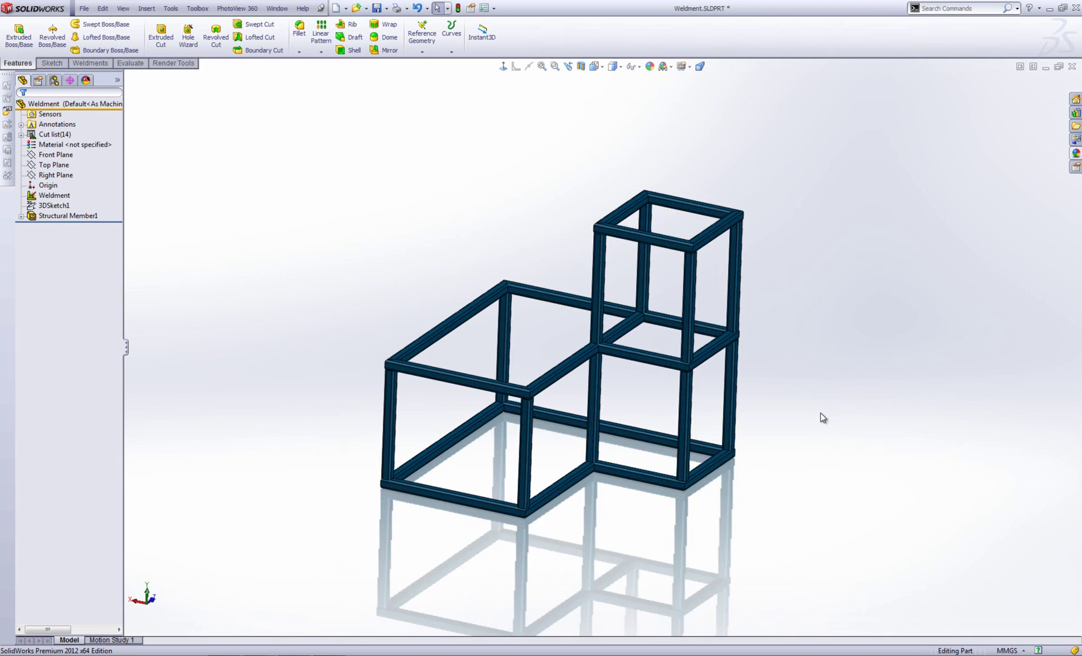
scroll(820, 412, "down", 2)
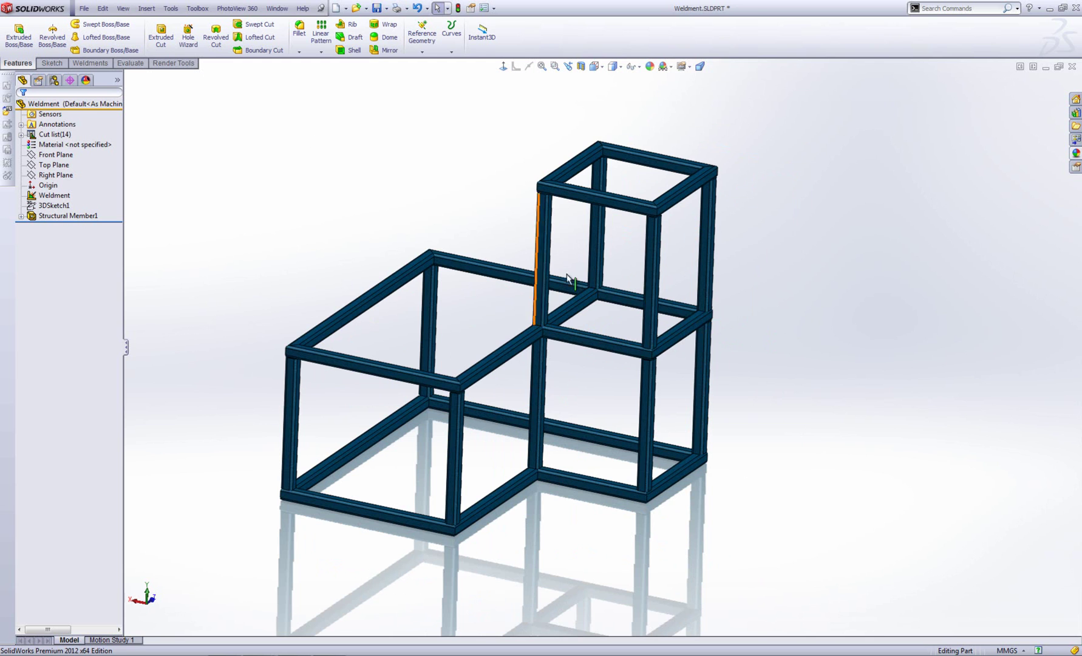
left_click(678, 344)
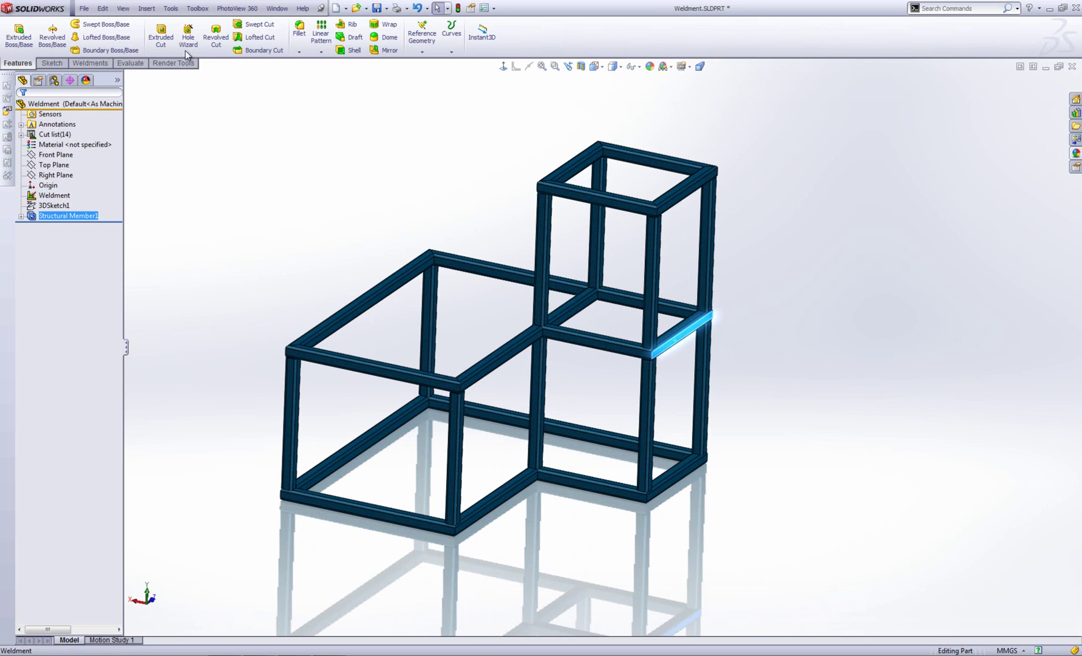
left_click(144, 11)
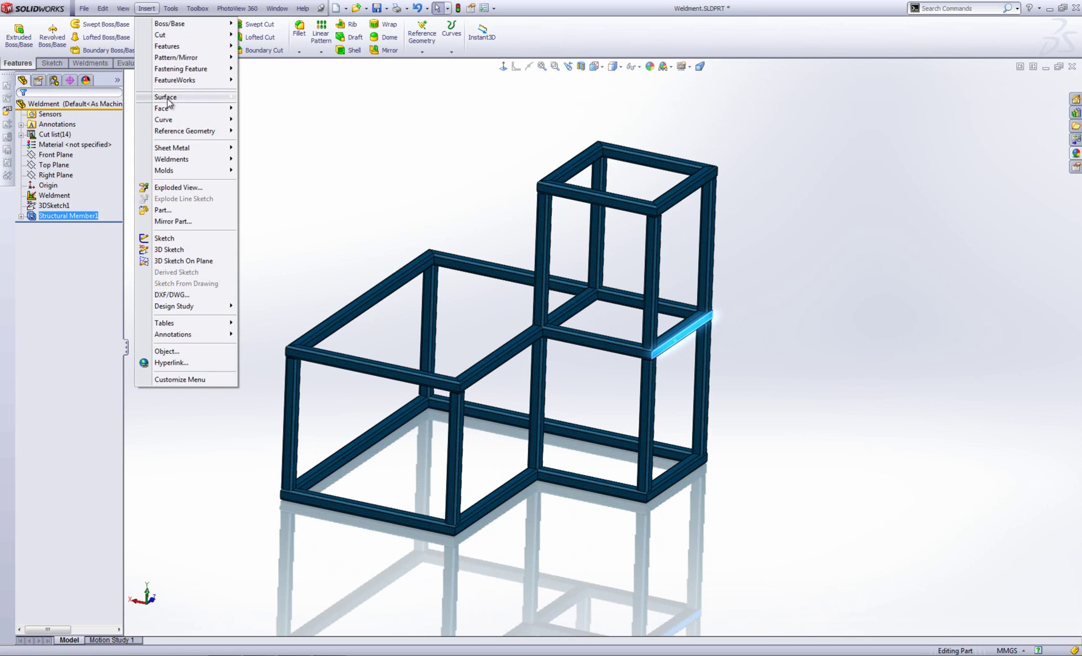
- Choose Mirror Part to mirror the weldment into a new Part2 document
left_click(190, 224)
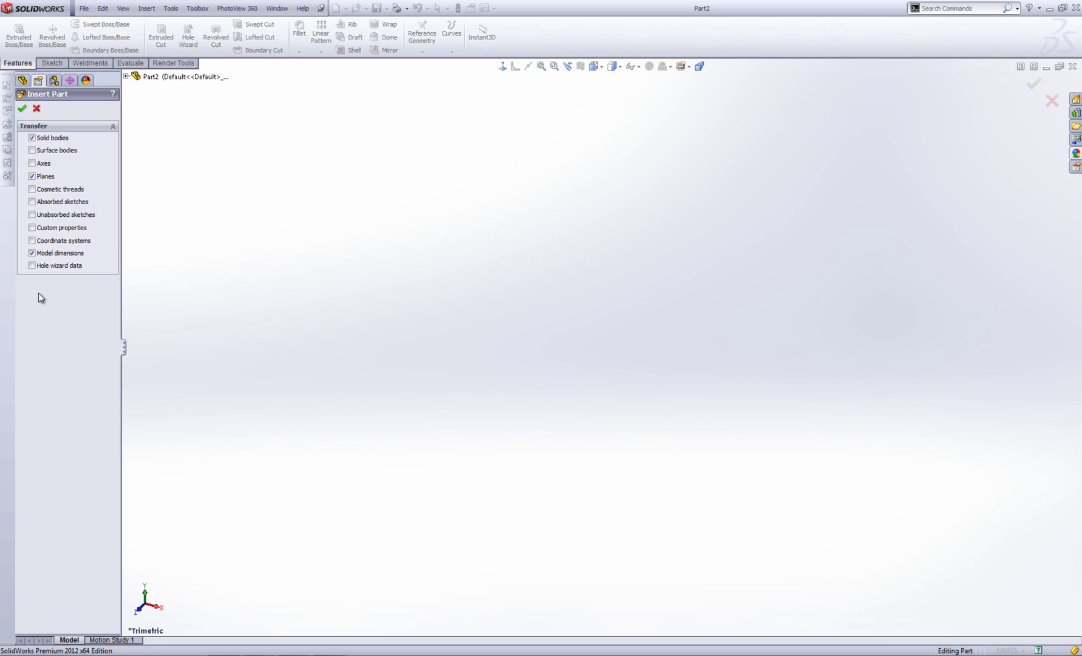
- Insert the mirrored frame as Weldment_Mirrored, inspect it, then close Part2 without saving
left_click(22, 108)
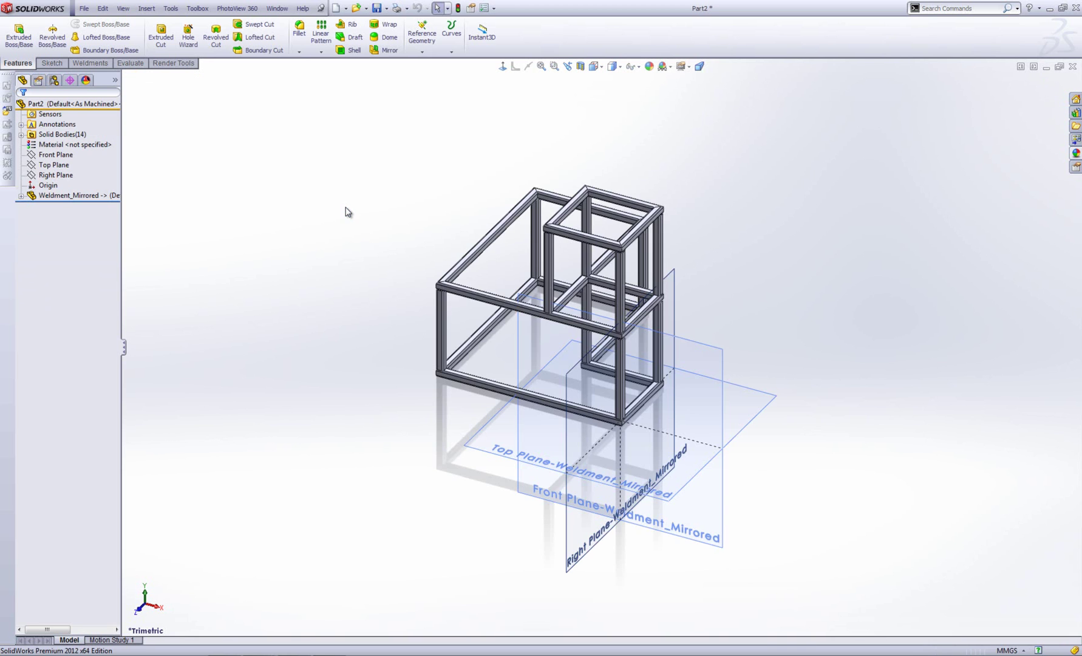
scroll(583, 304, "down", 3)
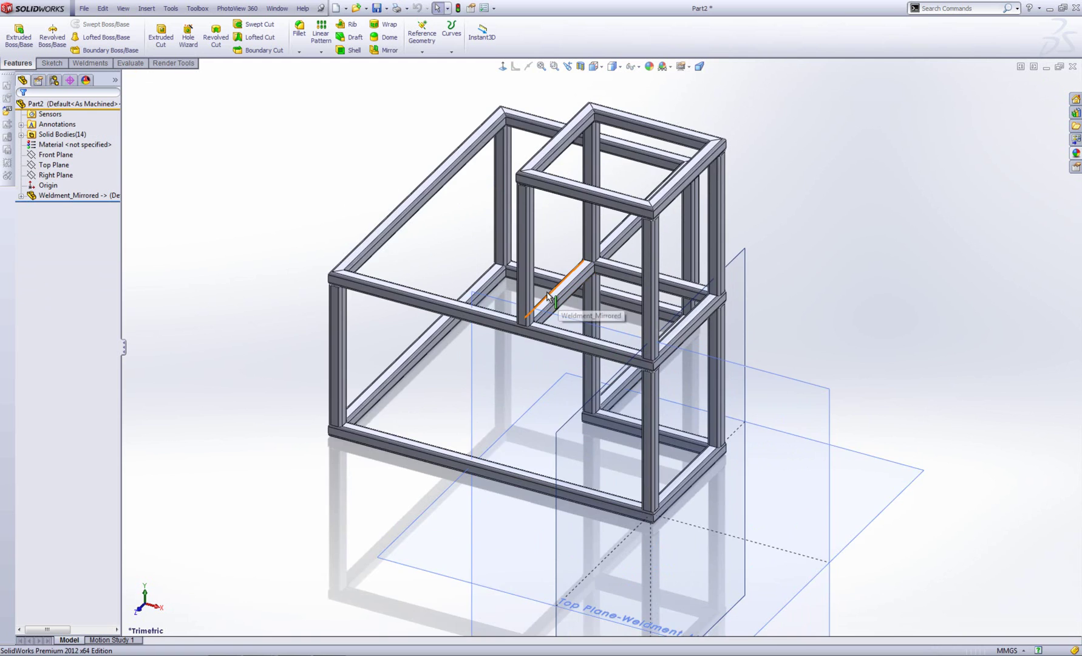
middle_click_drag(519, 255, 520, 279)
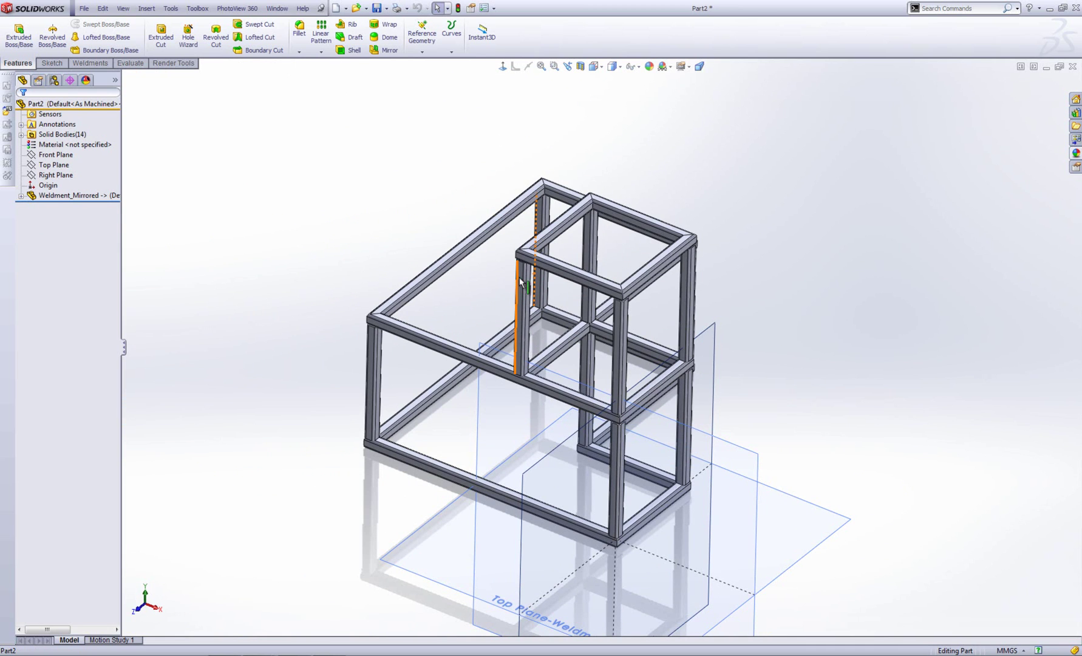
left_click(1072, 69)
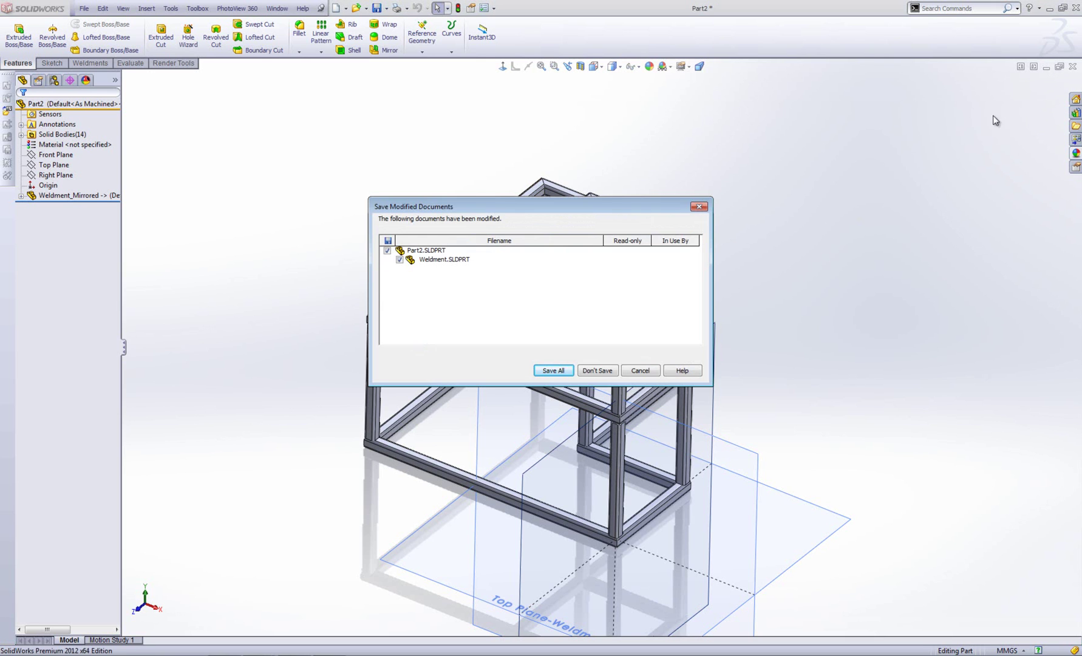
left_click(596, 370)
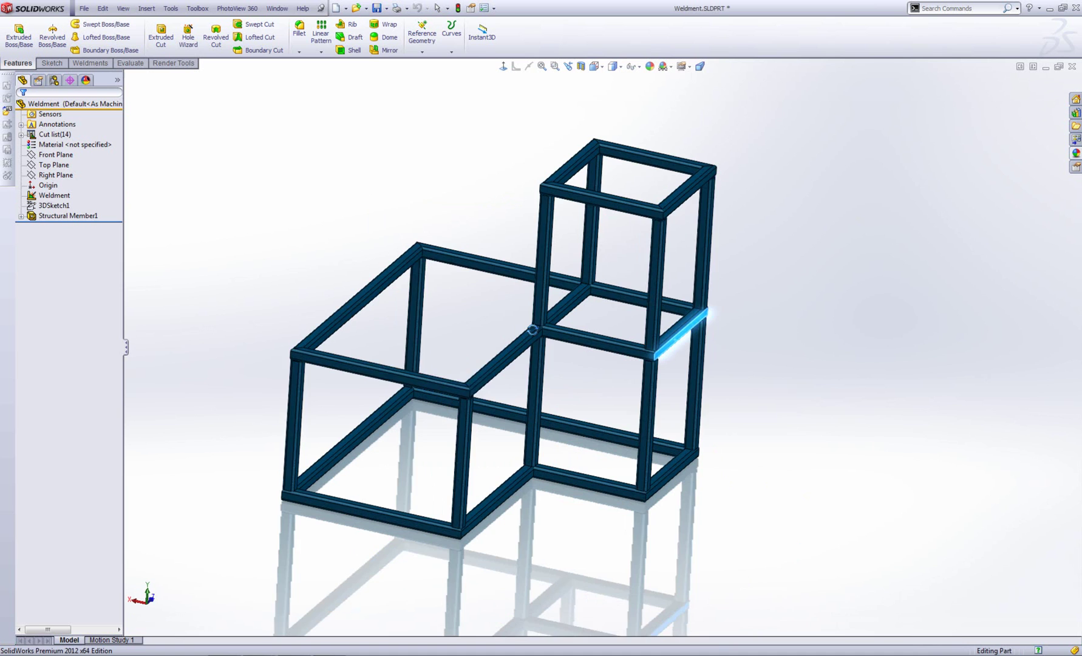
- Save a copy of the weldment as Weldment-Mirror.SLDPRT with Save as copy checked
left_click(84, 8)
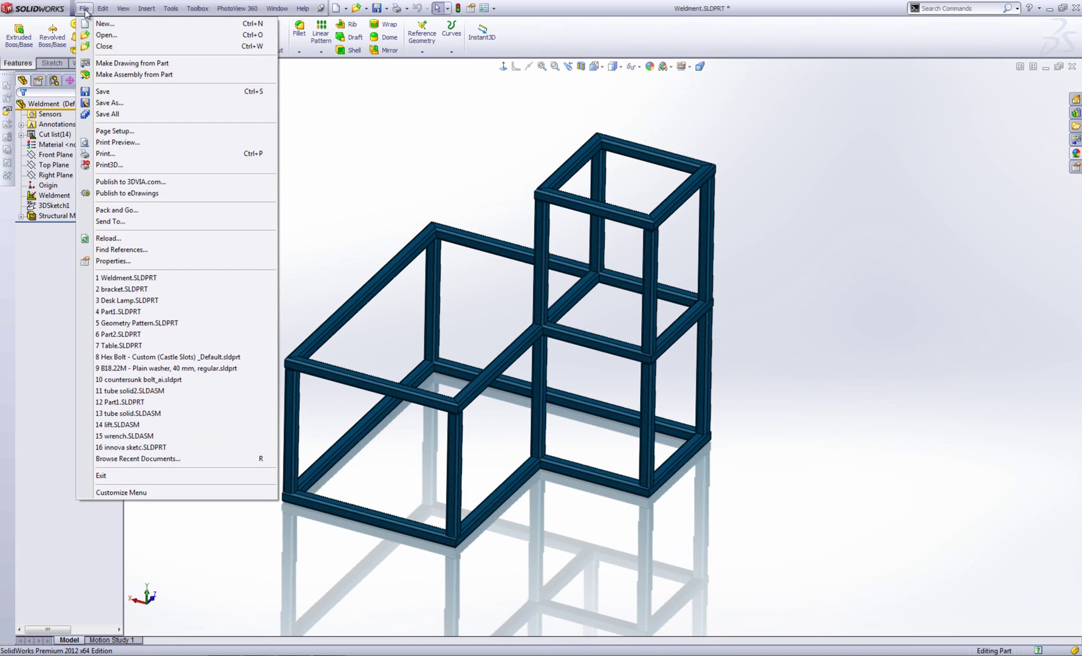
left_click(109, 102)
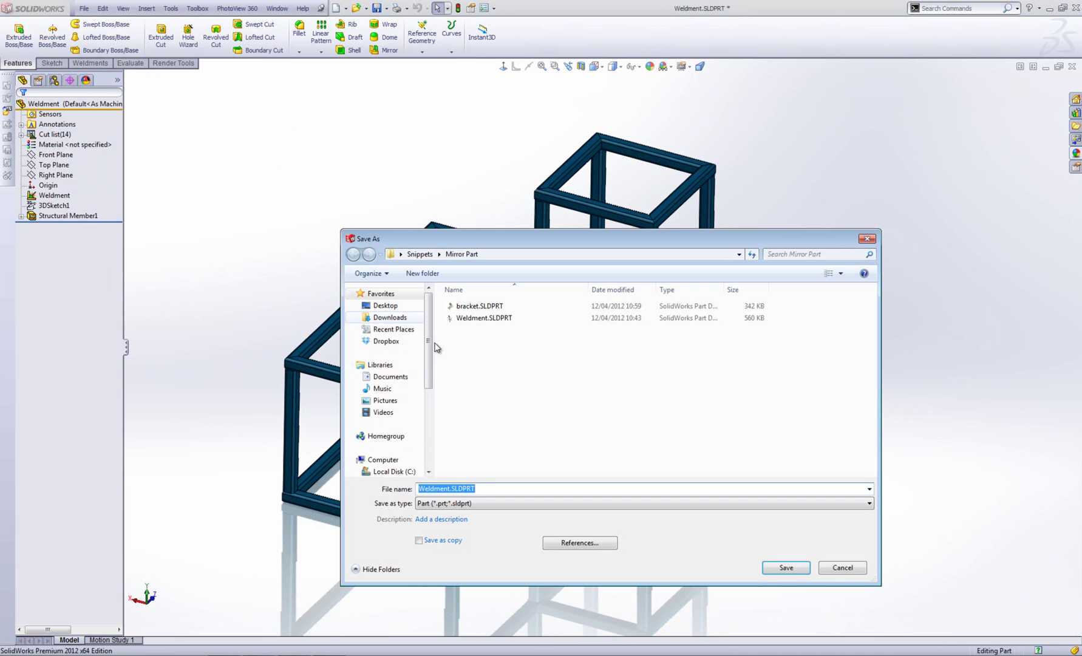
left_click(451, 488)
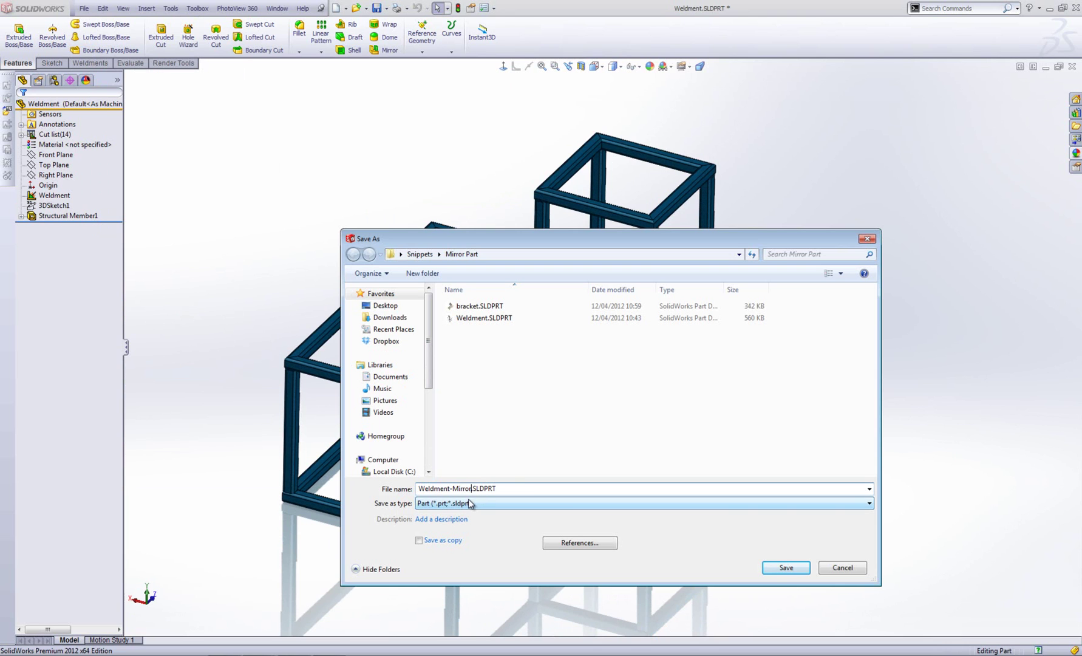
left_click(418, 540)
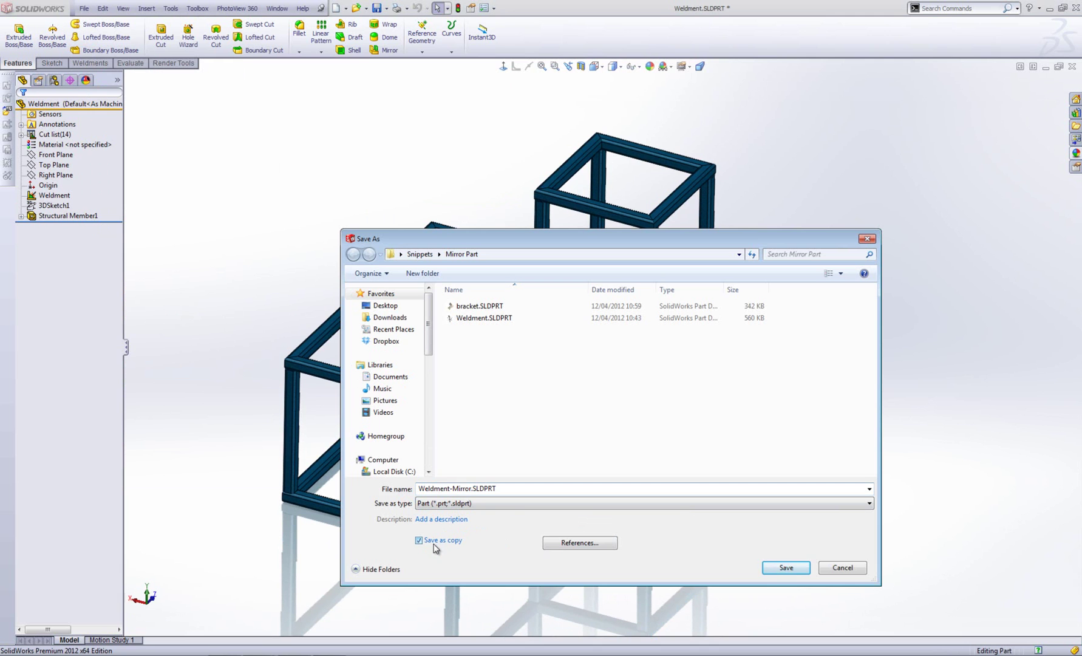
left_click(790, 568)
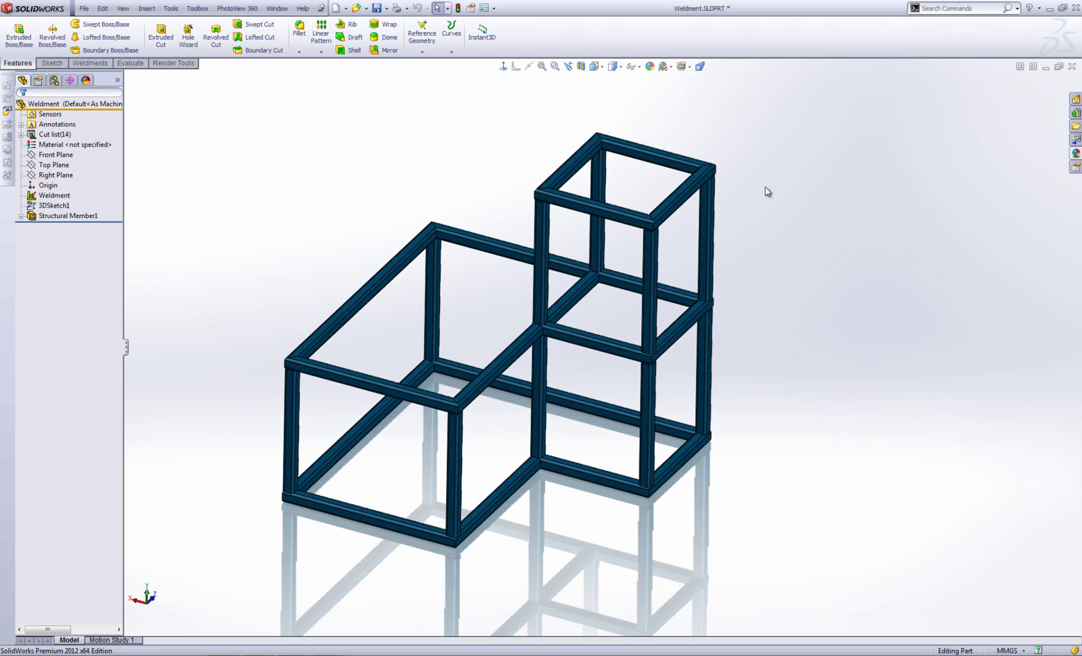
- Open the saved Weldment-Mirror.SLDPRT file from the Mirror Part folder
left_click(83, 8)
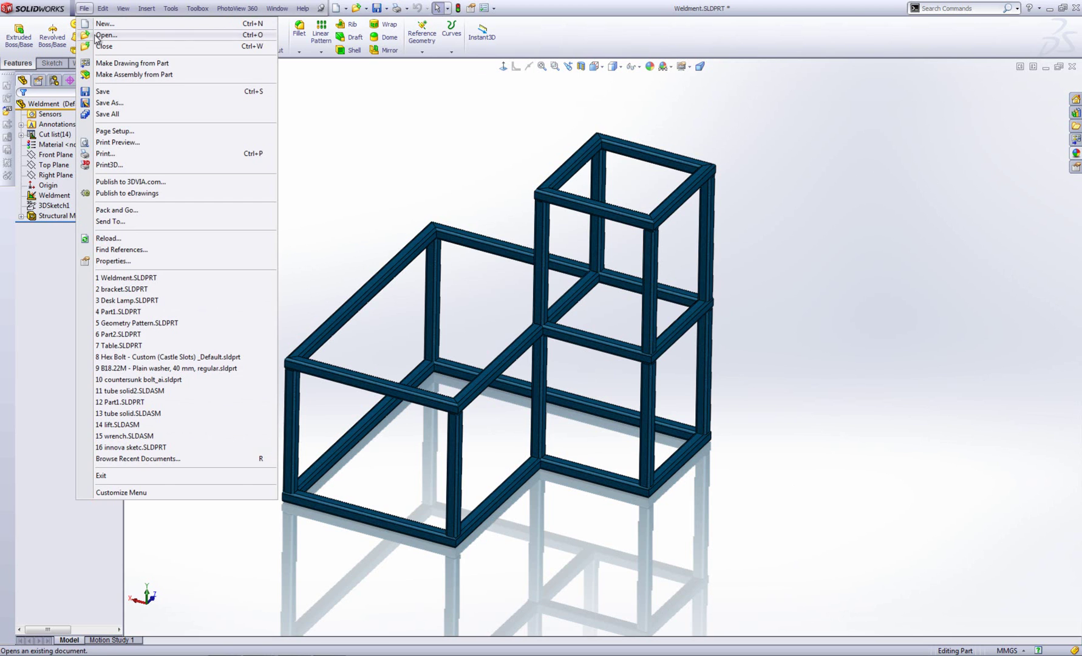
left_click(97, 35)
left_click(303, 277)
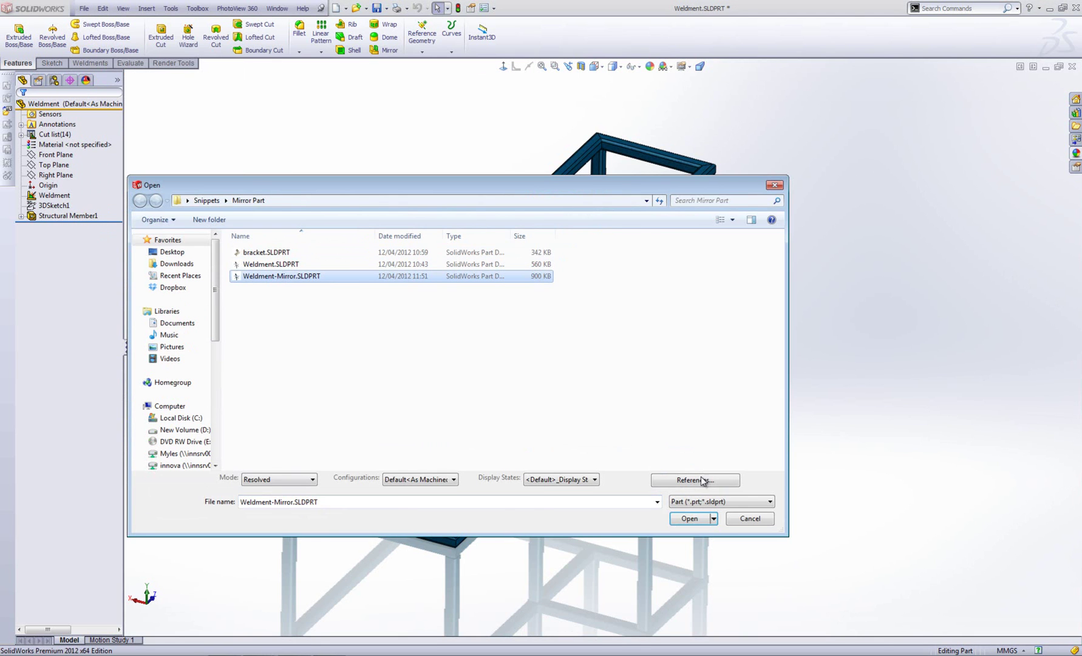
left_click(690, 517)
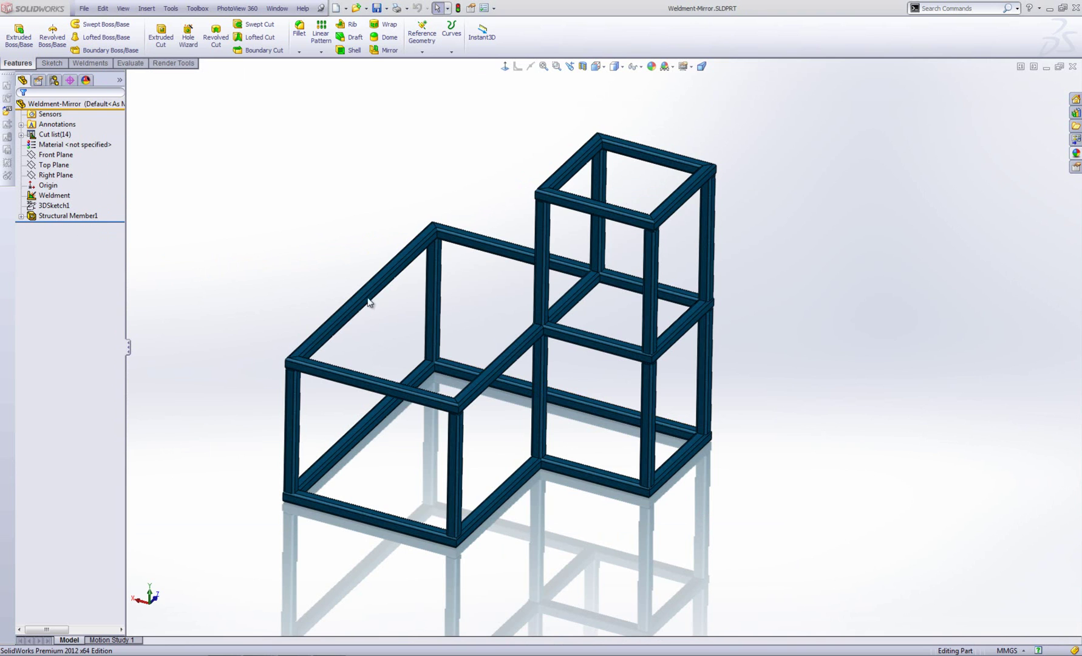
left_click(53, 104)
left_click(237, 148)
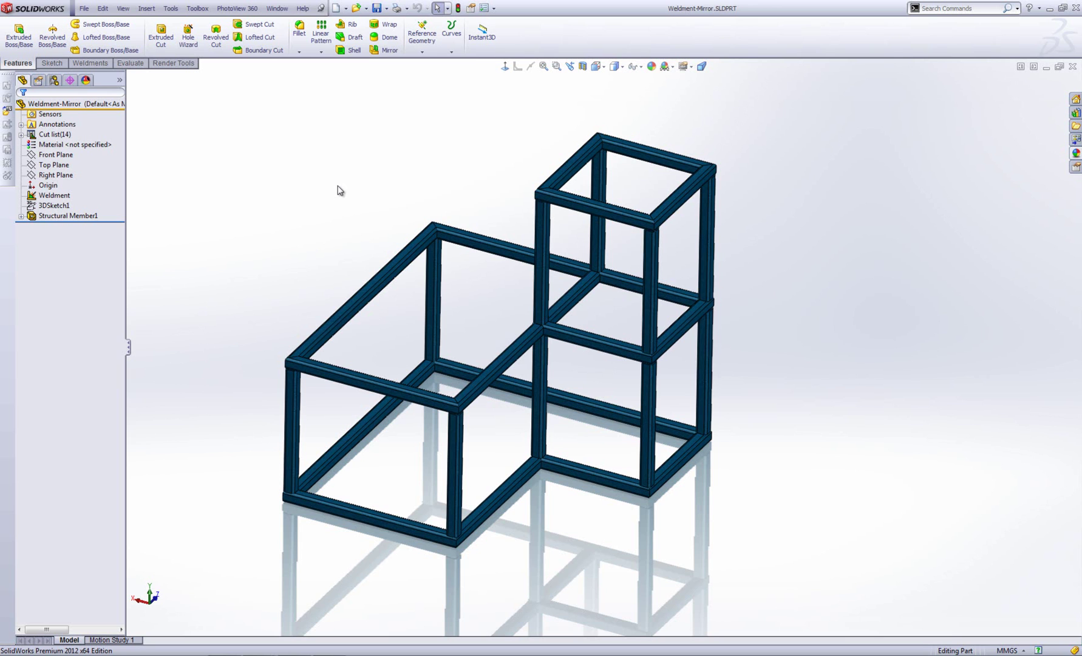
- Start a Mirror feature using a member's end face as the mirror plane, mirroring bodies
left_click(147, 8)
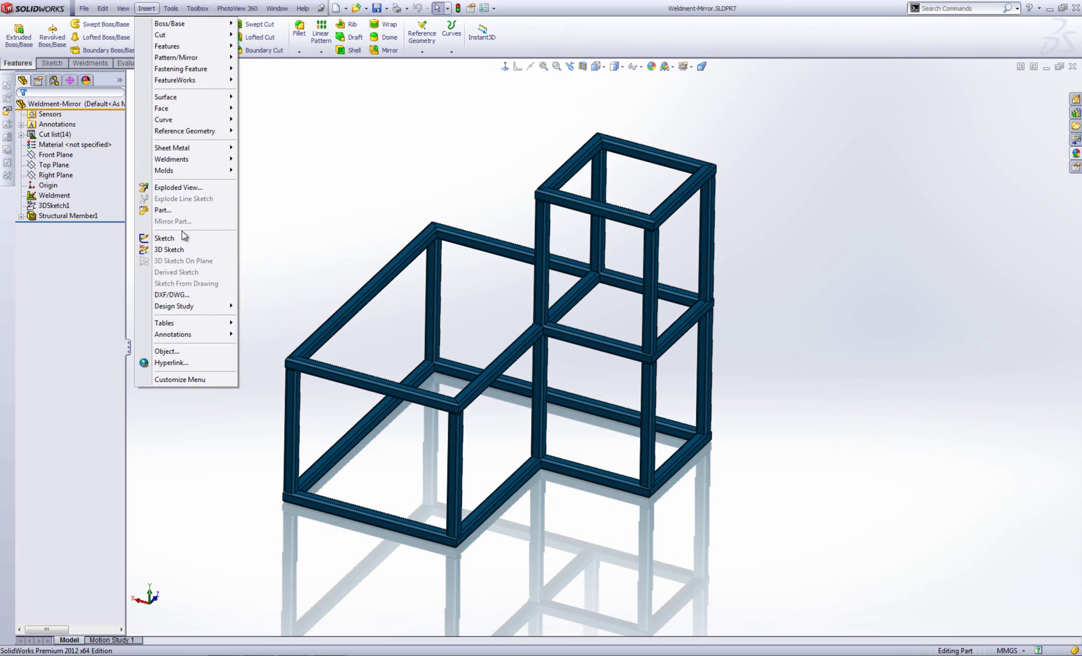
left_click(331, 199)
left_click(384, 51)
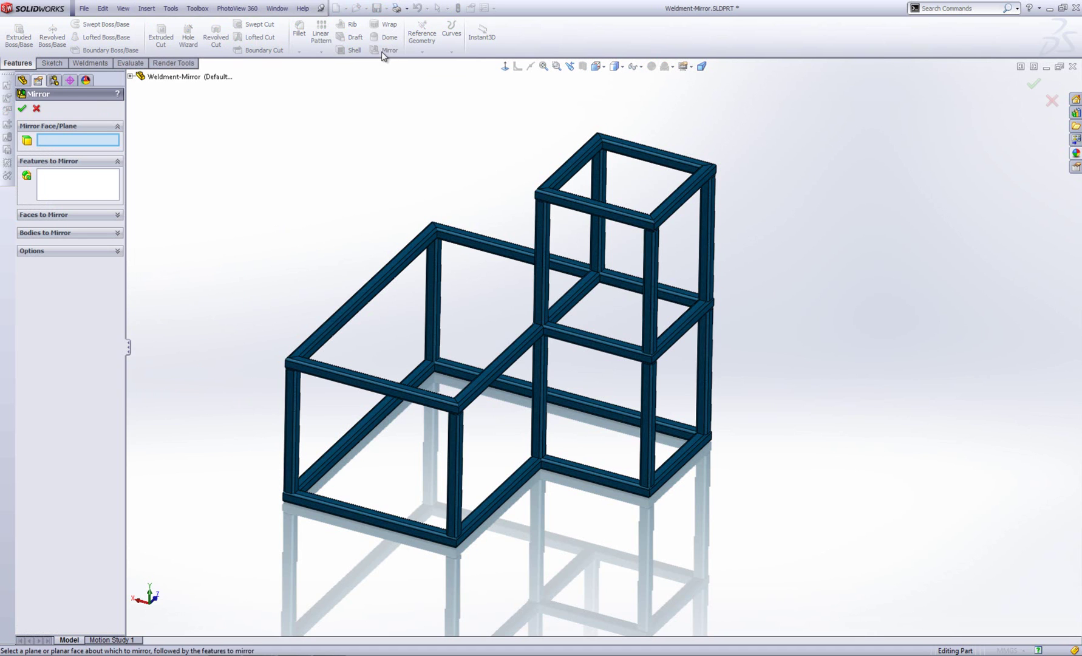
left_click(661, 357)
left_click(84, 233)
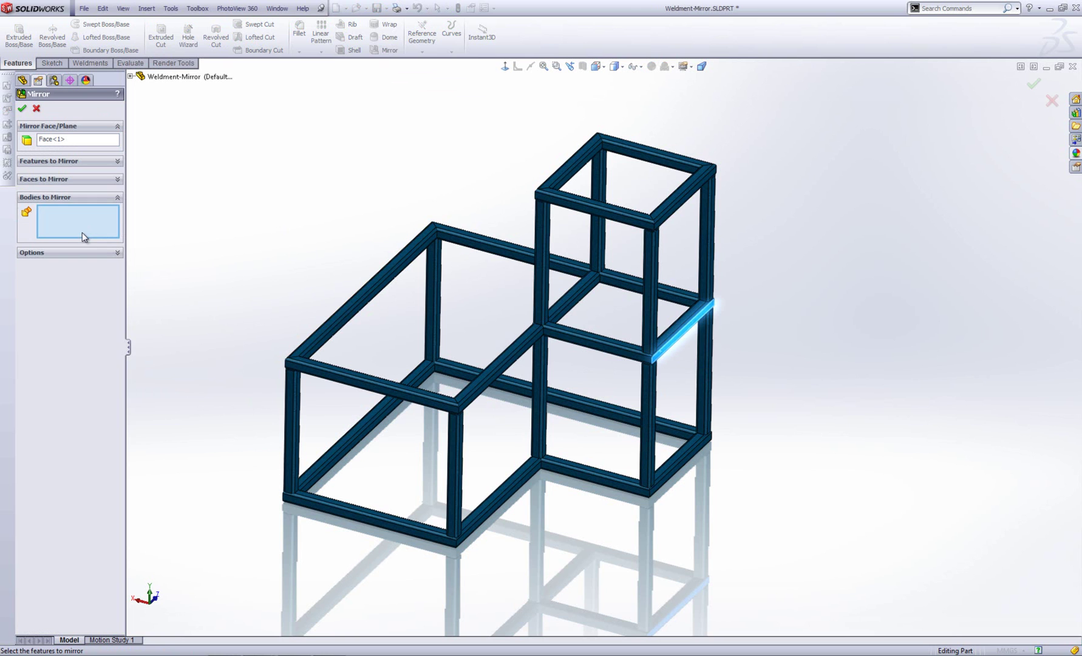
- Add all 14 frame members as bodies to mirror and confirm Mirror1
left_click(458, 408)
left_click(455, 430)
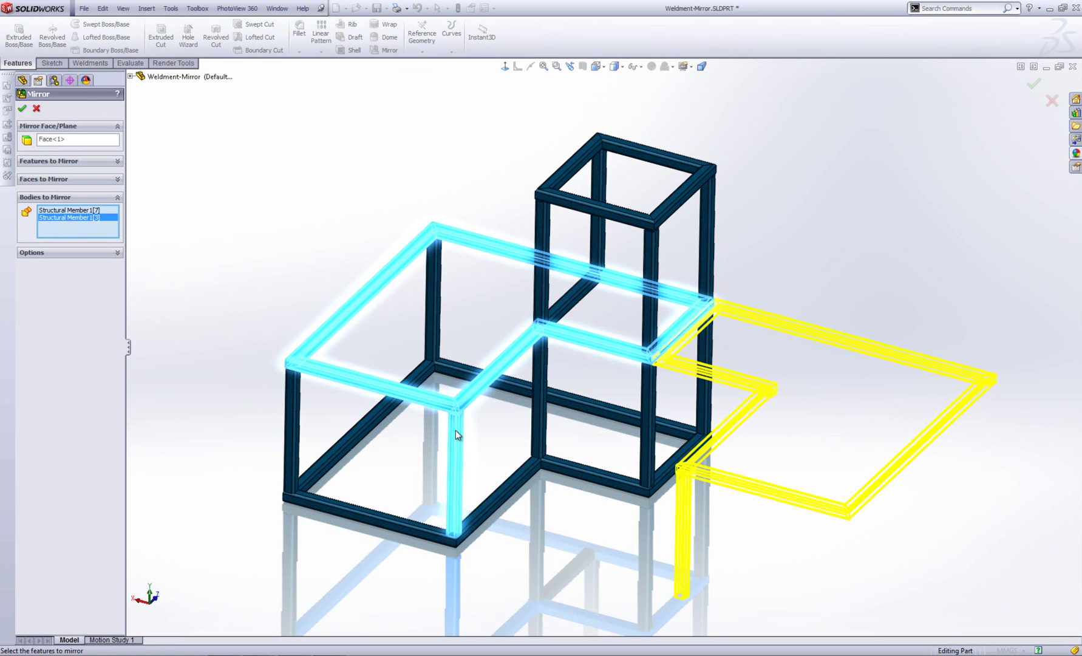
left_click(390, 521)
left_click(298, 467)
left_click(427, 336)
left_click(538, 401)
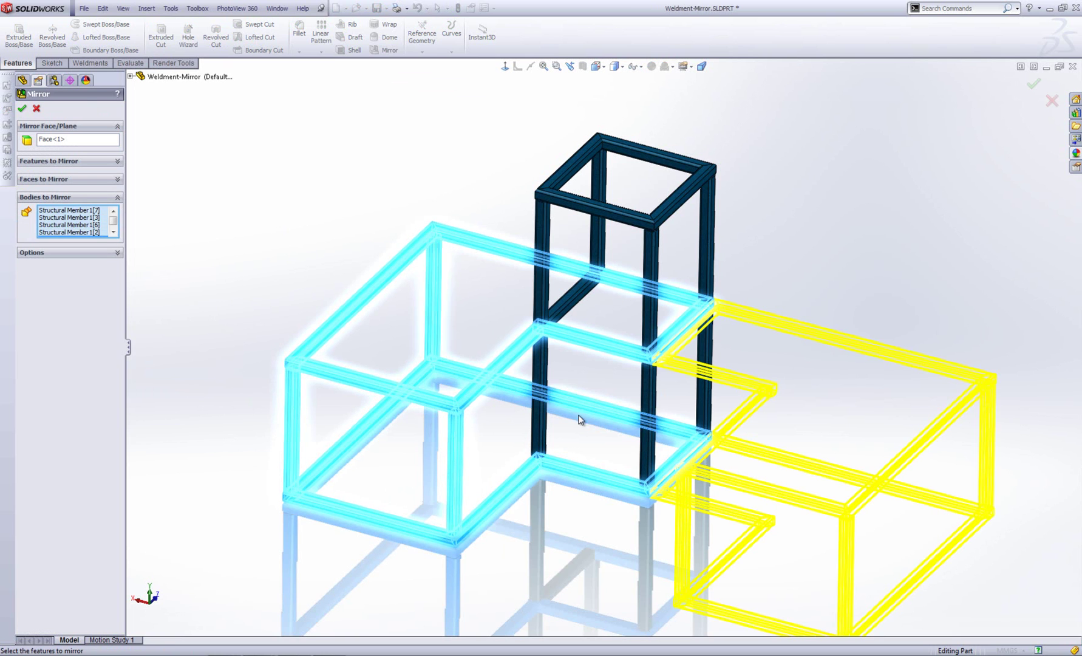
left_click(648, 441)
left_click(706, 396)
left_click(707, 243)
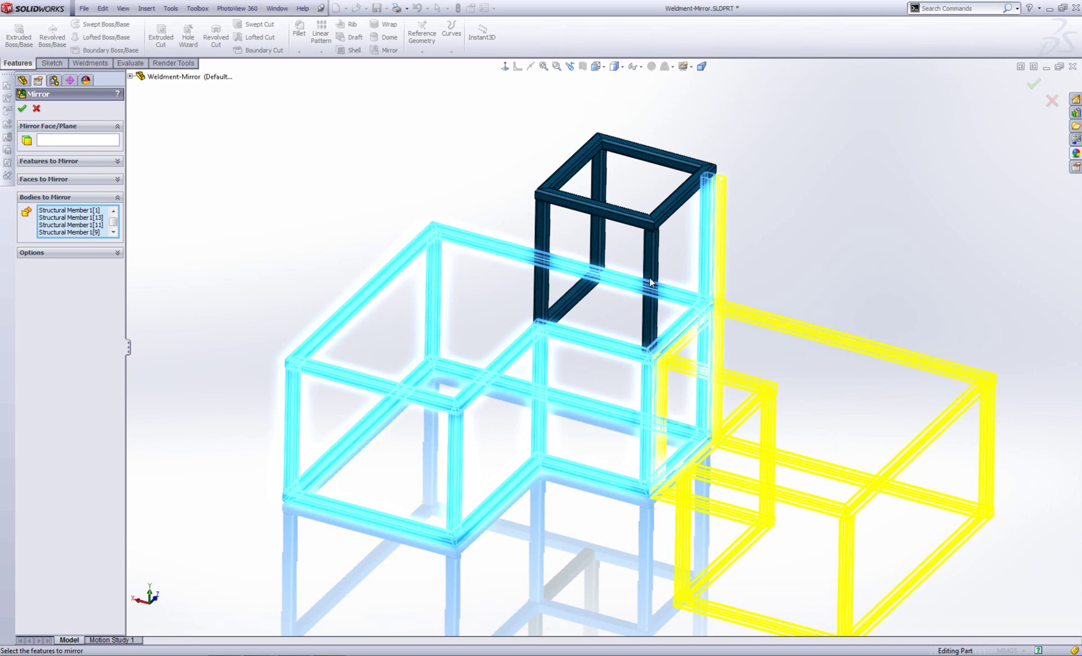
left_click(649, 291)
left_click(598, 255)
left_click(544, 280)
left_click(575, 300)
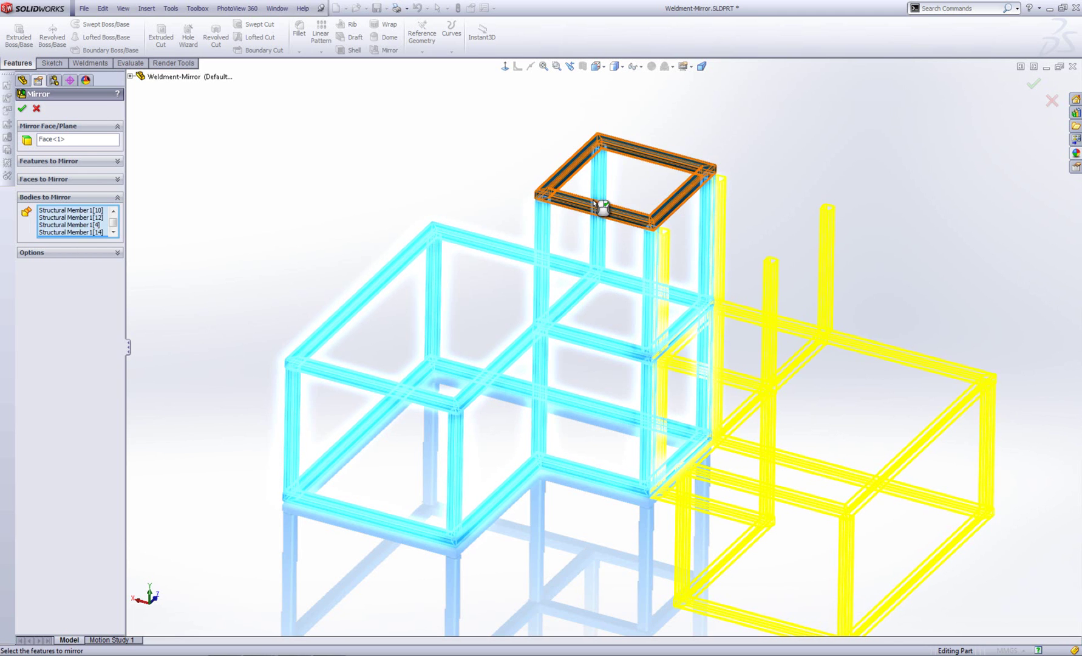
left_click(596, 206)
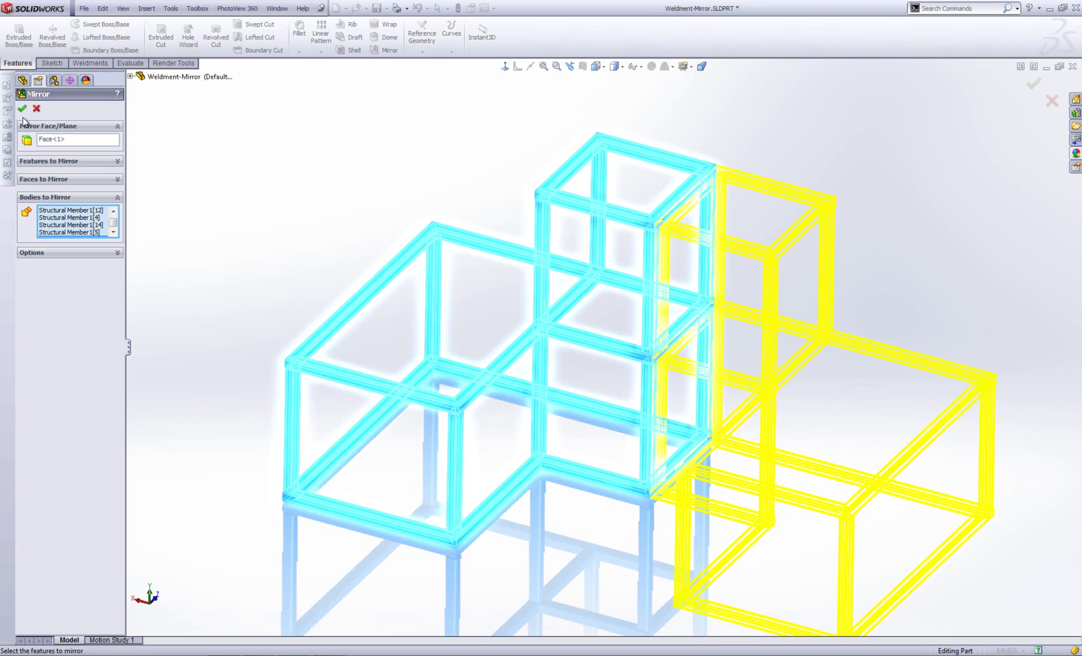
left_click(118, 254)
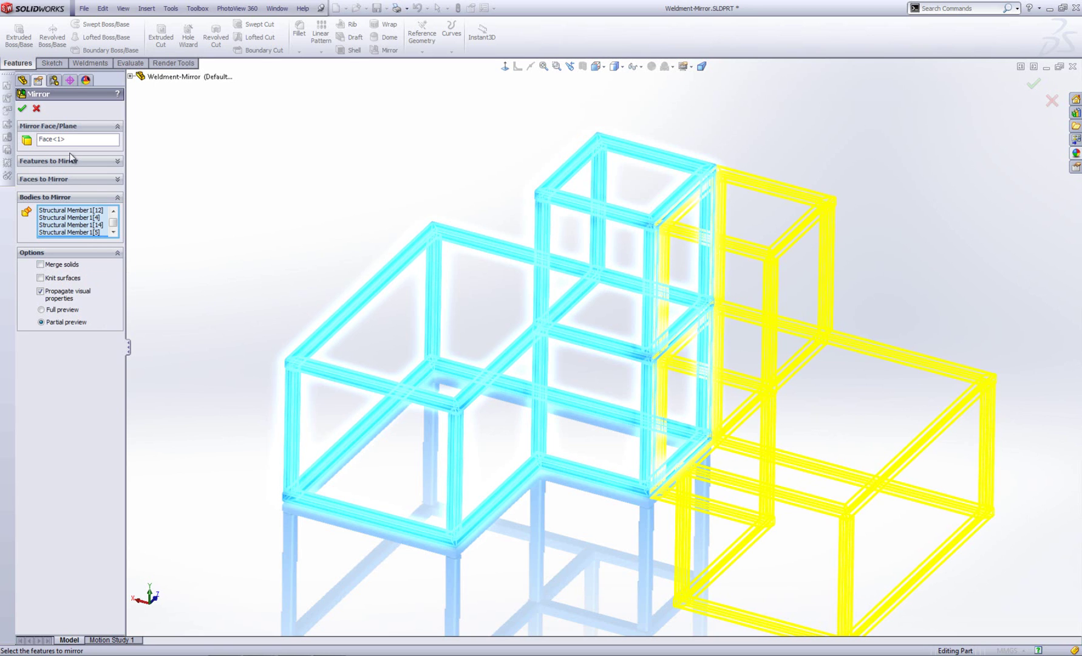
left_click(23, 110)
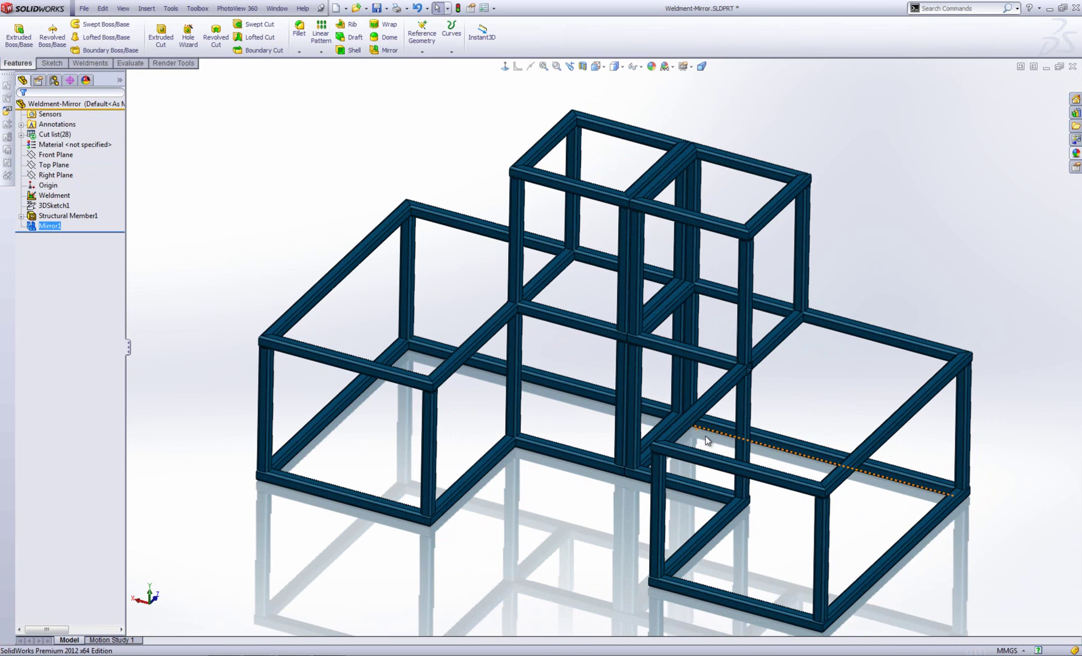
- Start a Delete Body feature from the Insert > Features menu
left_click(219, 134)
left_click(170, 8)
mouse_move(151, 9)
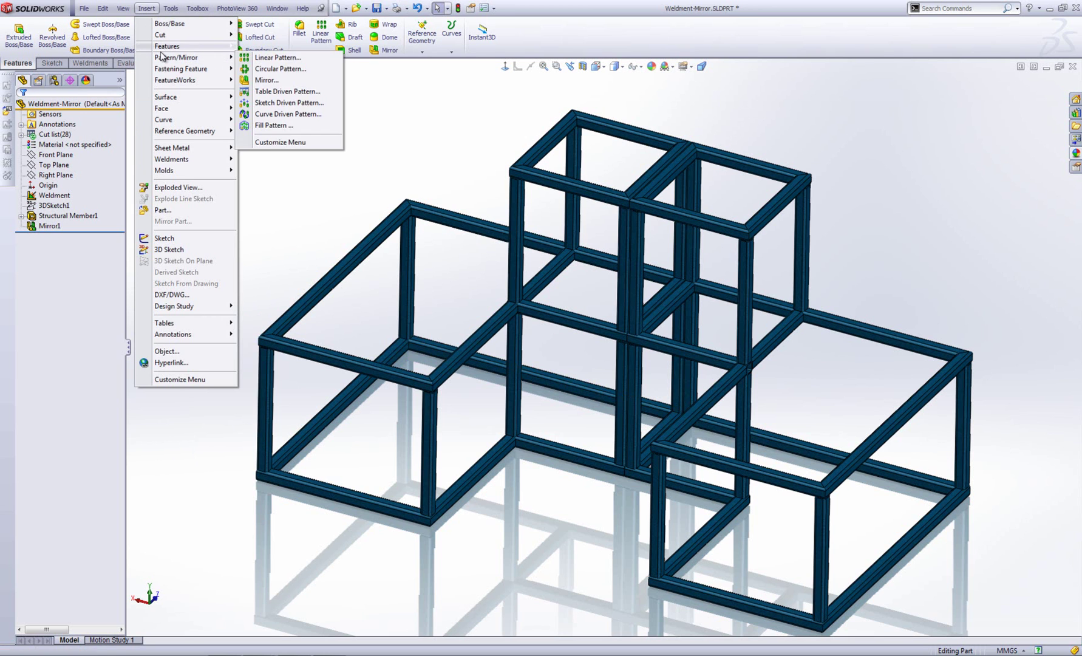
mouse_move(167, 46)
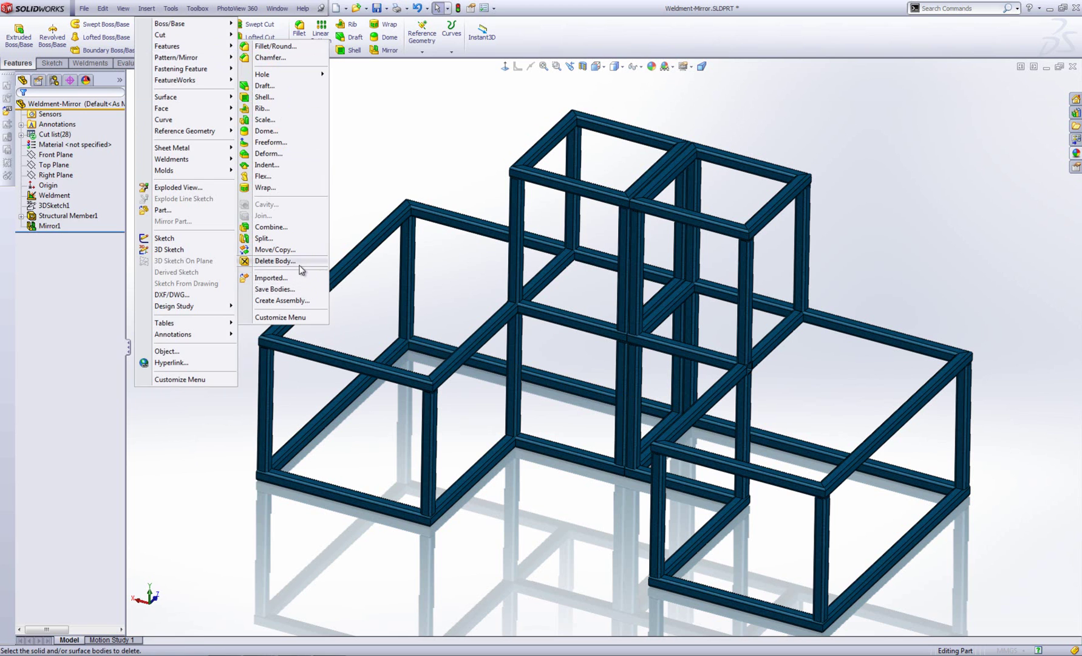
left_click(274, 261)
- Delete all 14 original frame members, leaving only the opposite-hand frame
left_click(310, 358)
left_click(274, 393)
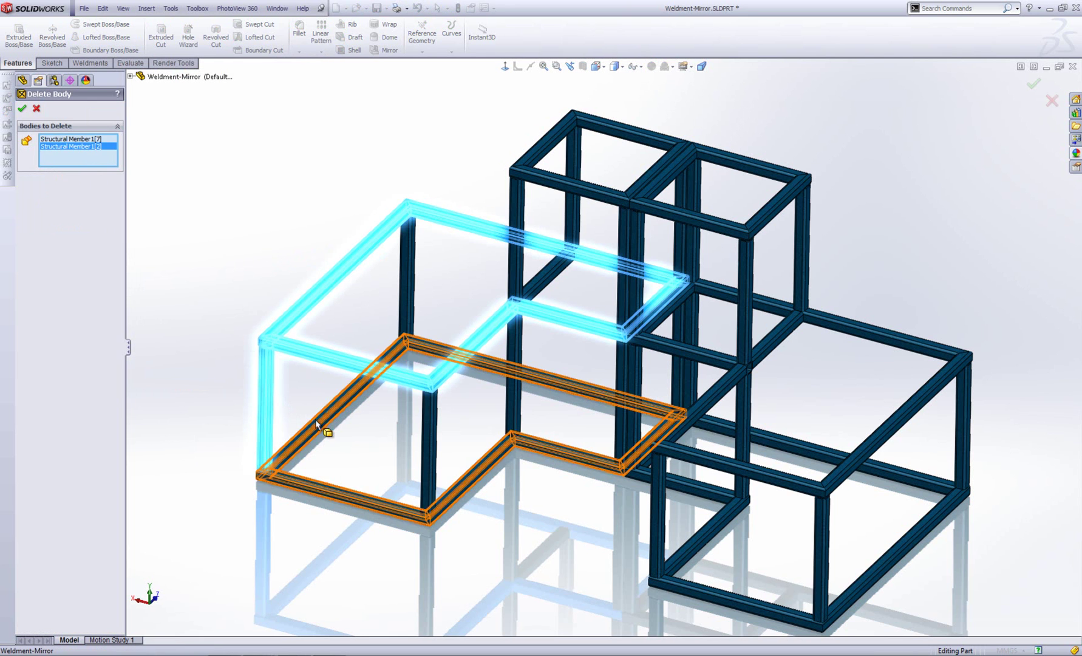
left_click(326, 429)
left_click(406, 316)
left_click(519, 402)
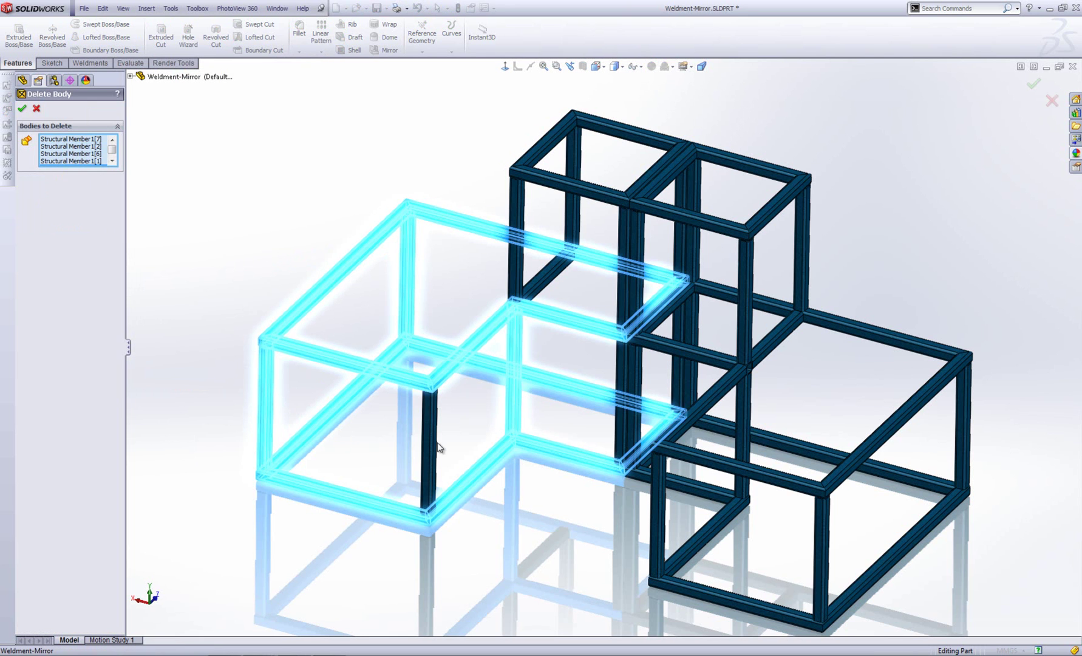
left_click(435, 444)
left_click(548, 282)
left_click(514, 268)
left_click(551, 181)
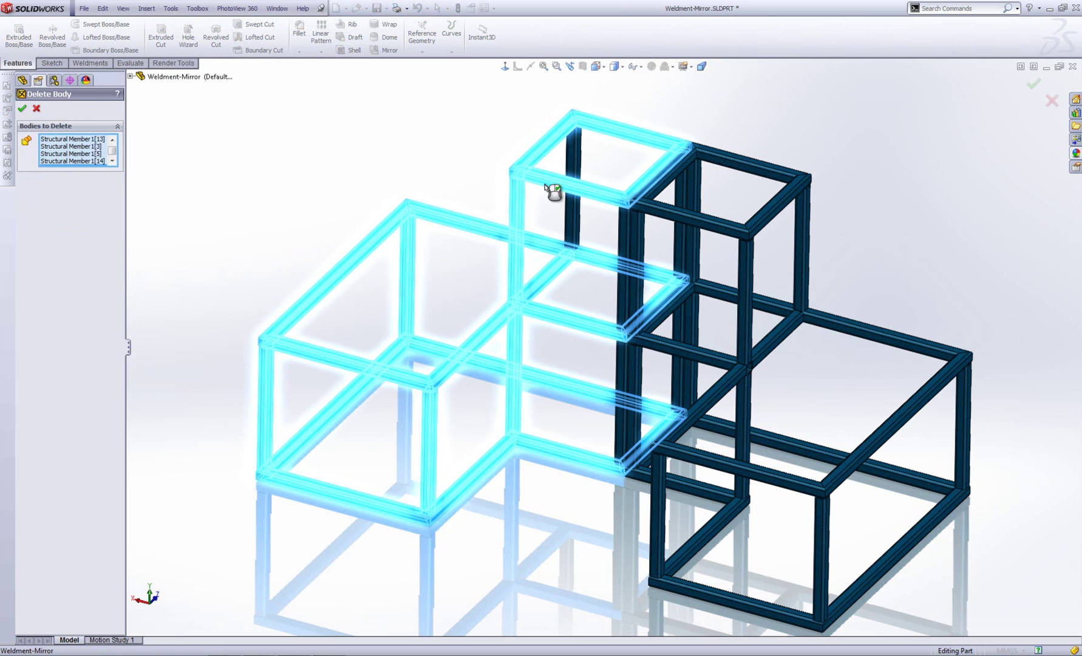
left_click(621, 242)
left_click(573, 213)
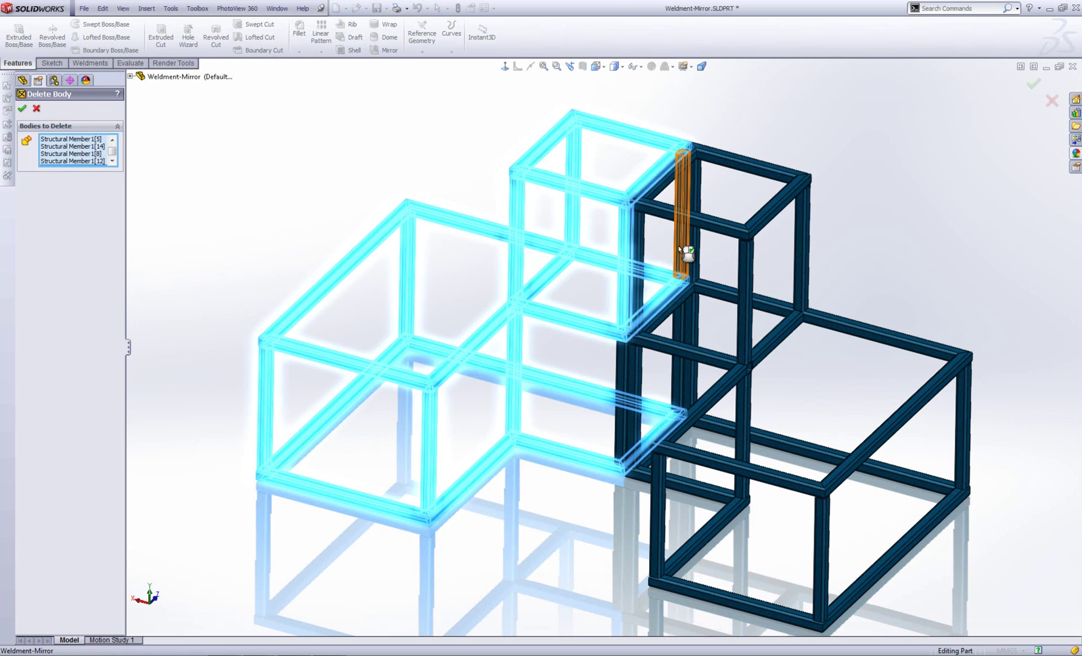
left_click(680, 254)
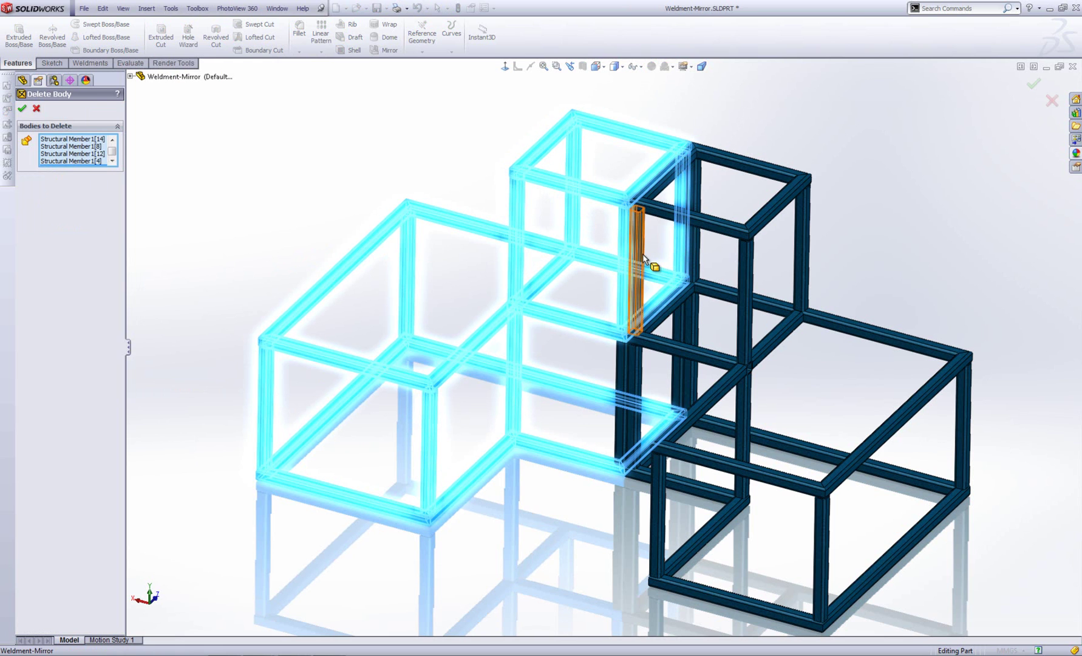
left_click(630, 389)
left_click(674, 357)
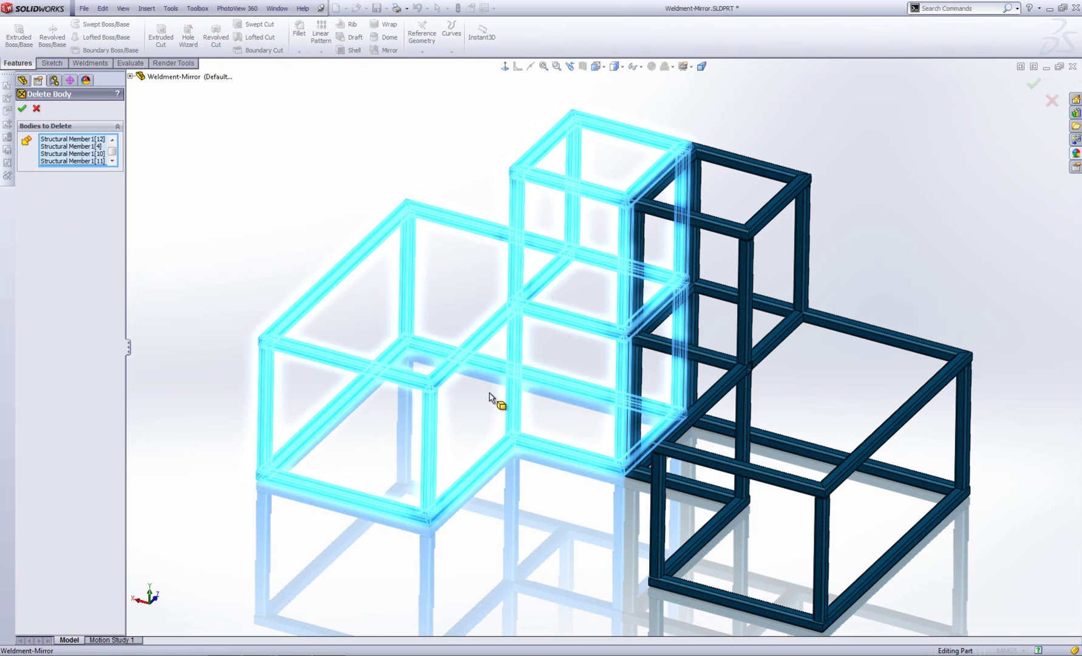
left_click(23, 110)
left_click(337, 309)
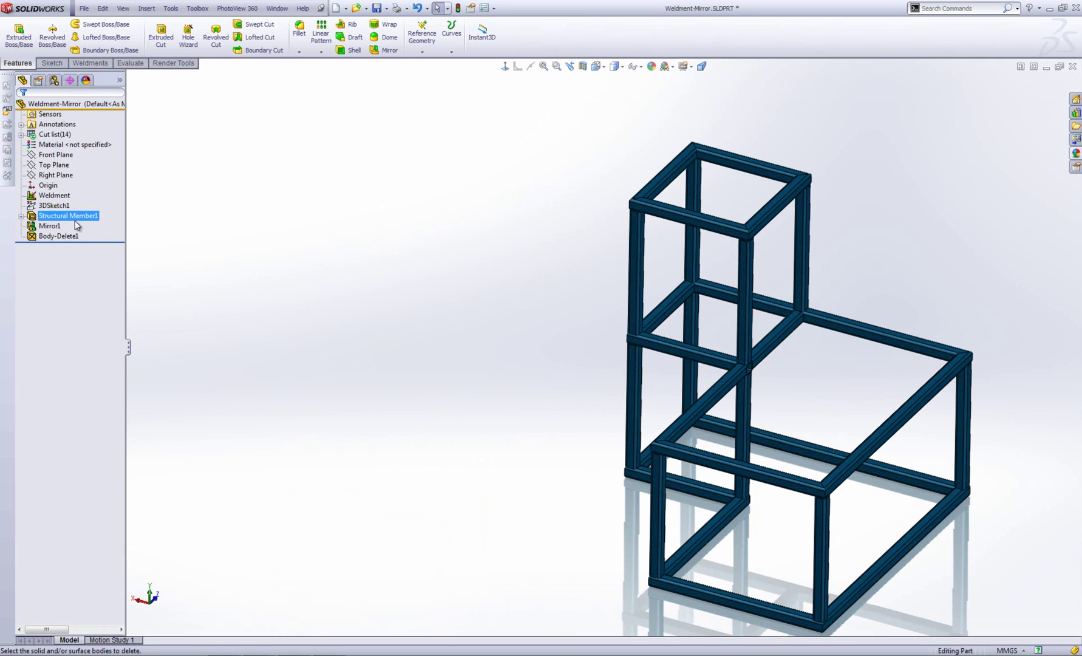
left_click(64, 236)
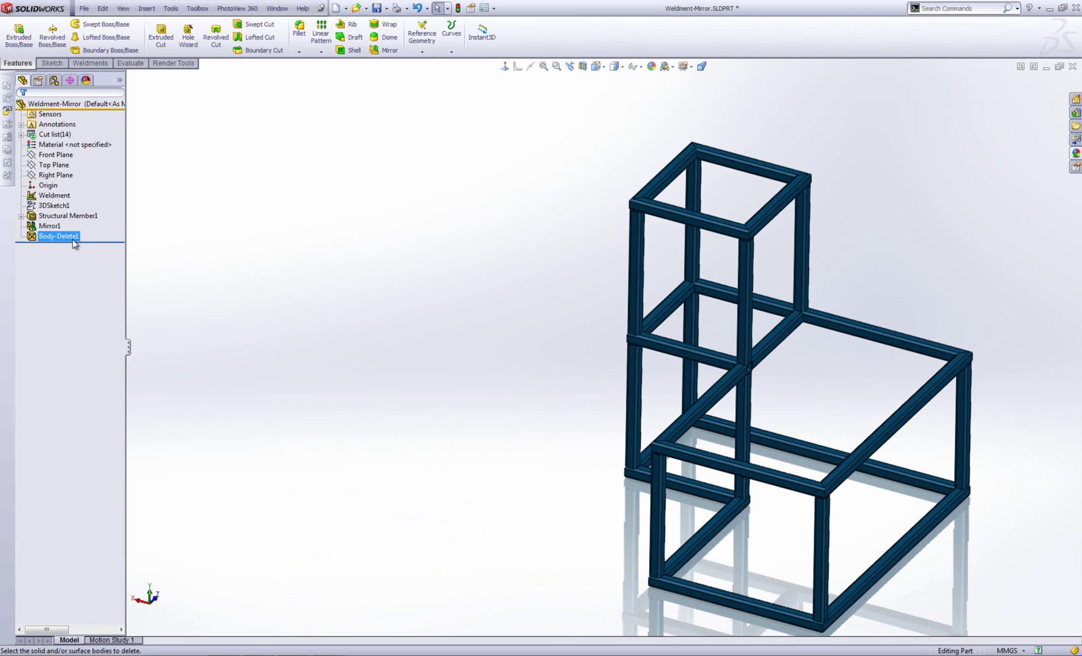
left_click_drag(88, 242, 94, 241)
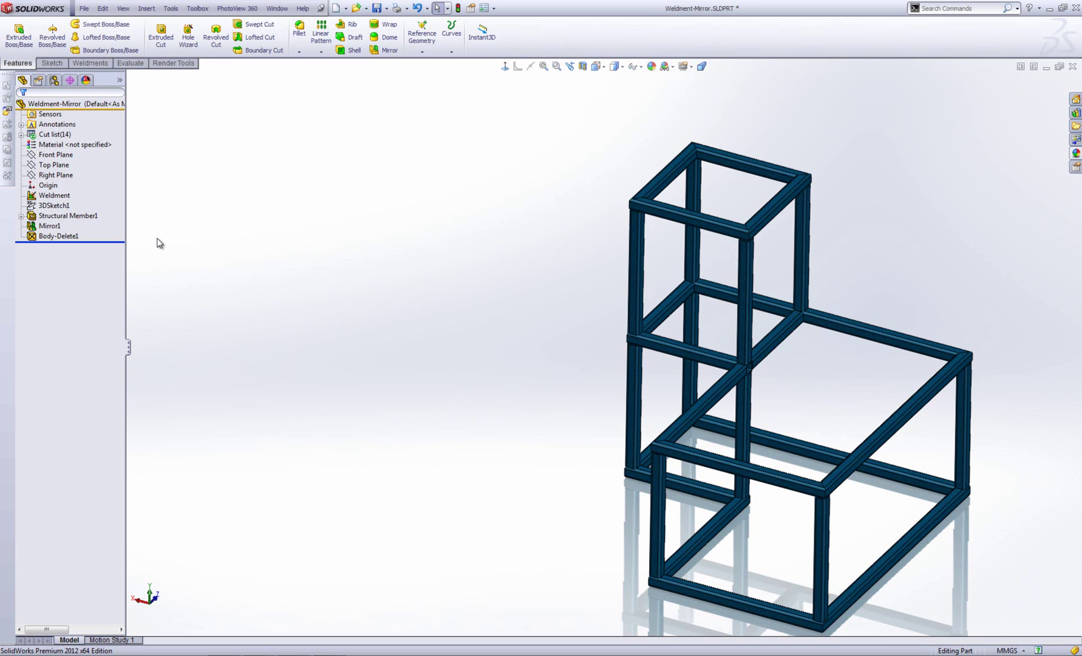
left_click(50, 135)
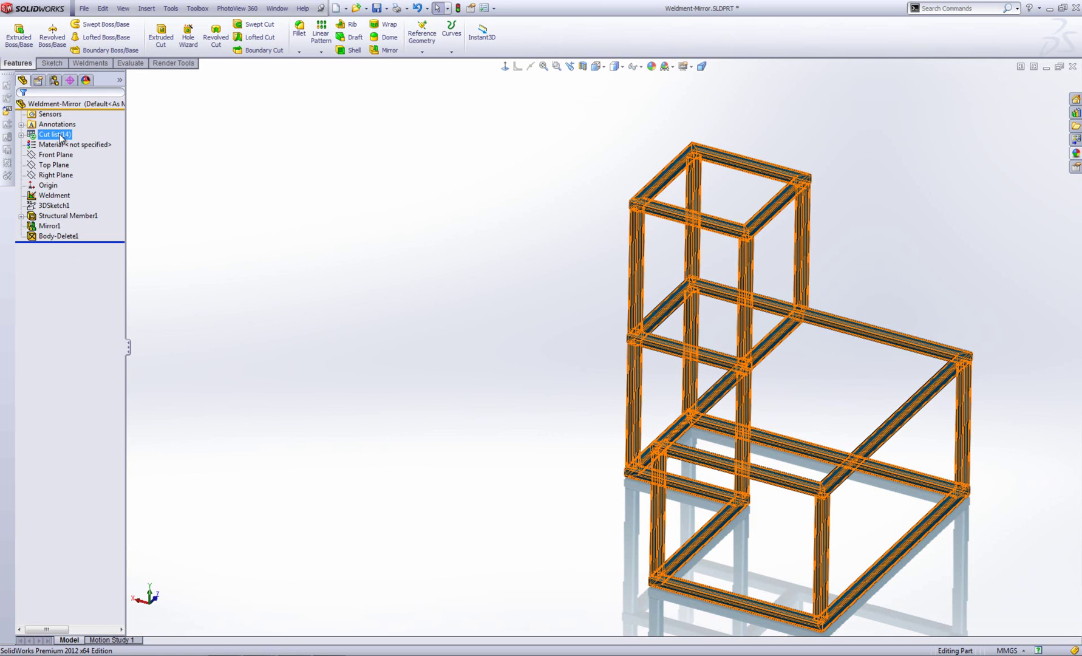
left_click(409, 283)
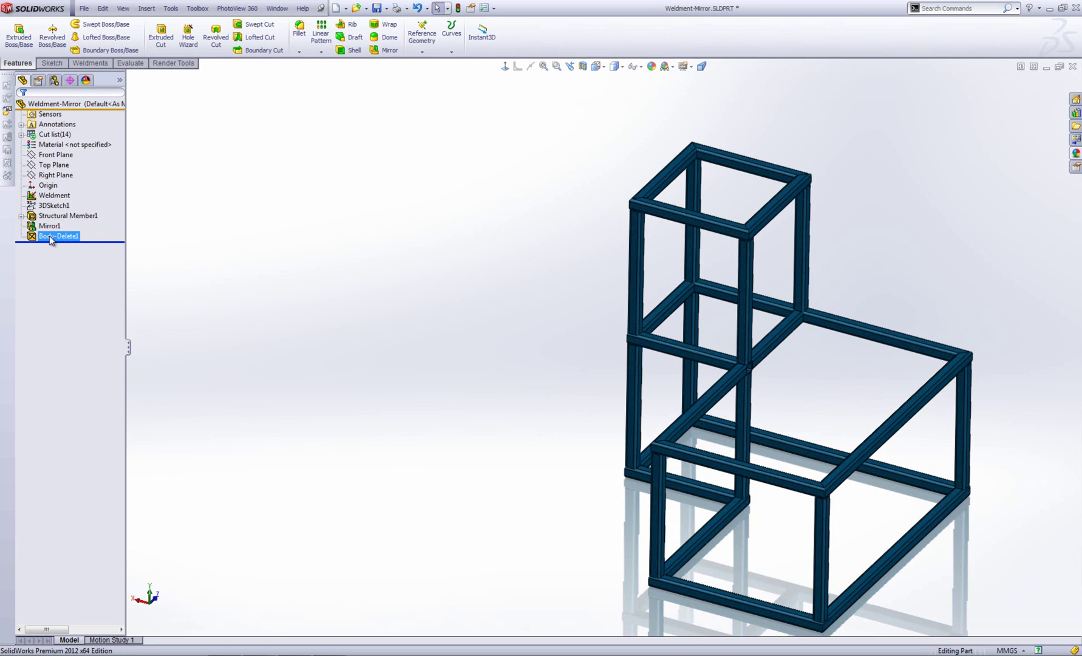
key("f")
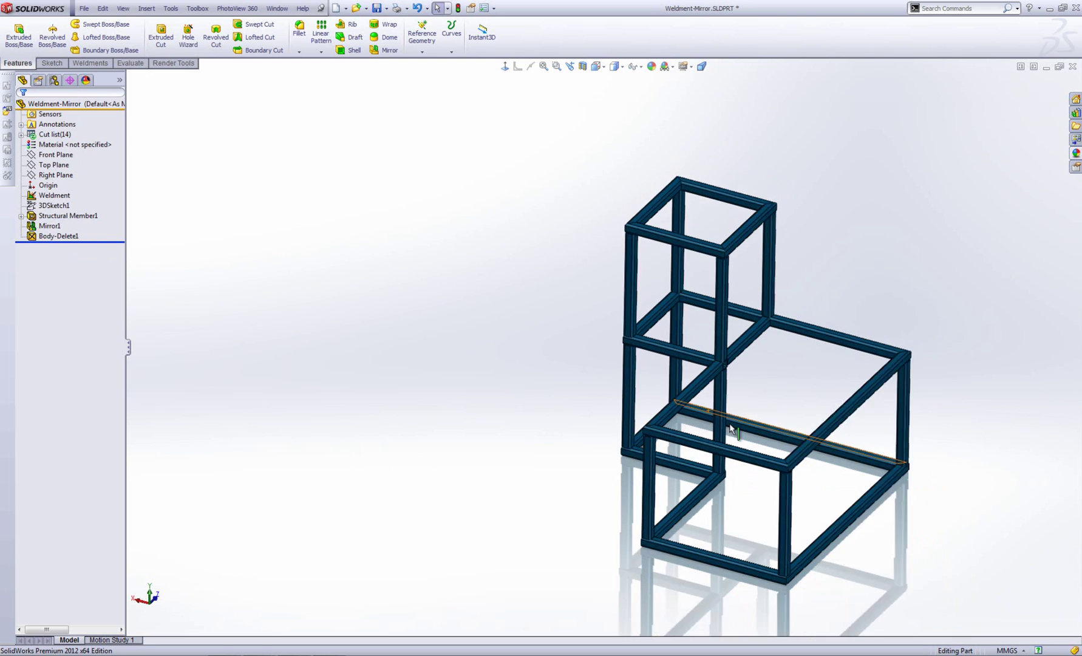